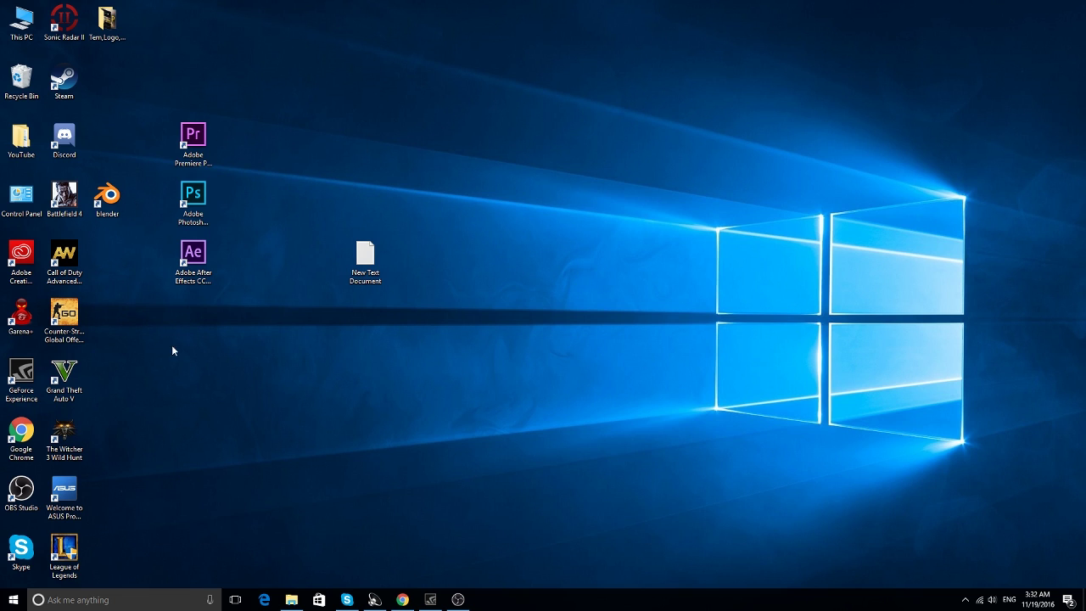
Minimize Chrome and move the Adobe Photoshop shortcut to the middle of the desktop, then select it.
{"action": "left_click", "coordinate": [402, 600]}
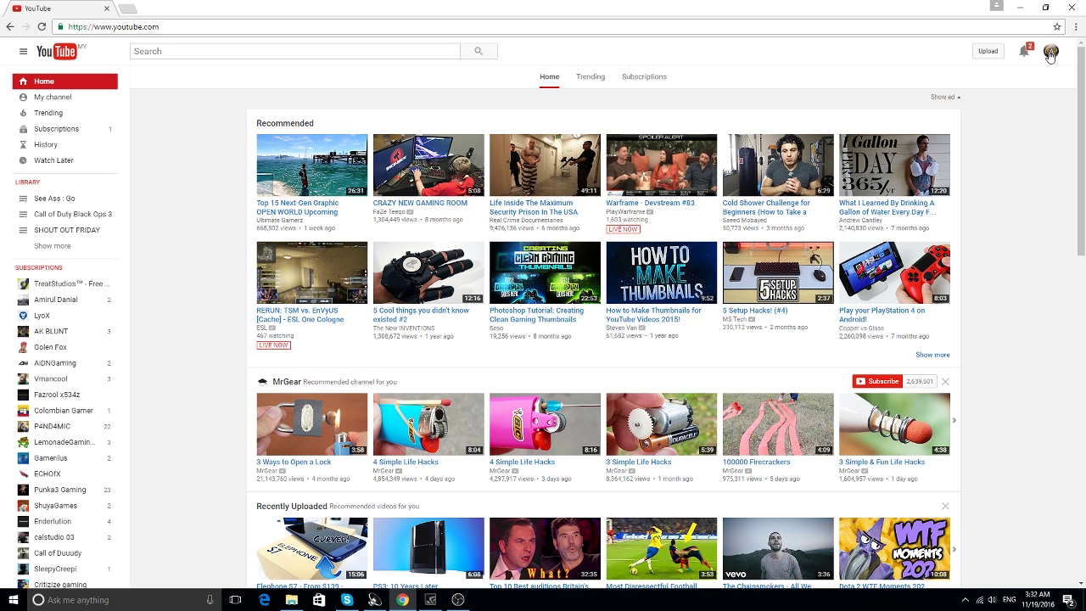
{"action": "left_click", "coordinate": [1021, 7]}
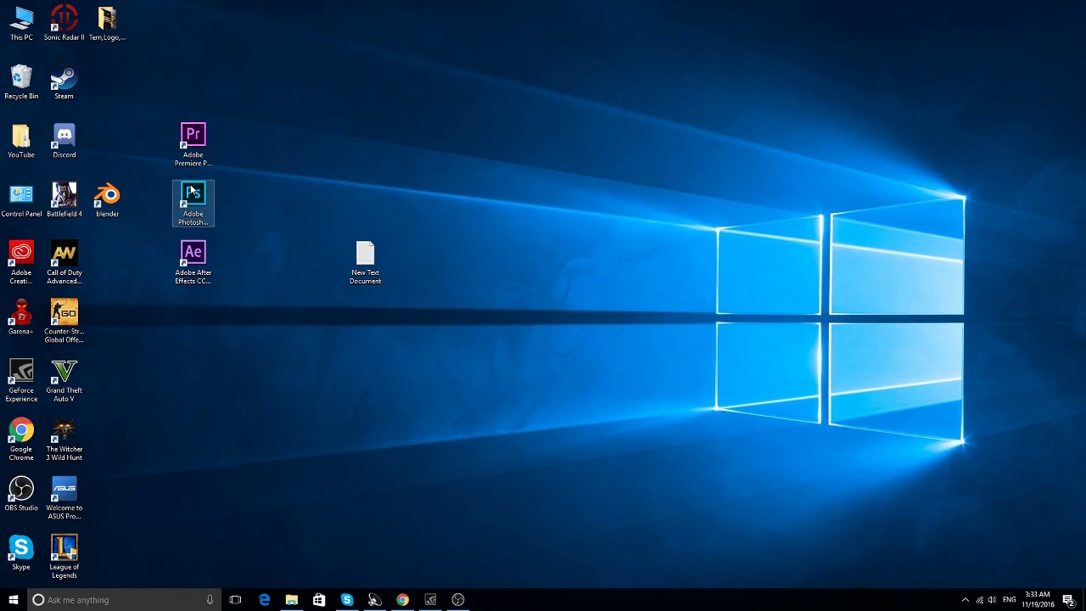
{"action": "left_click_drag", "start_coordinate": [195, 197], "coordinate": [624, 197]}
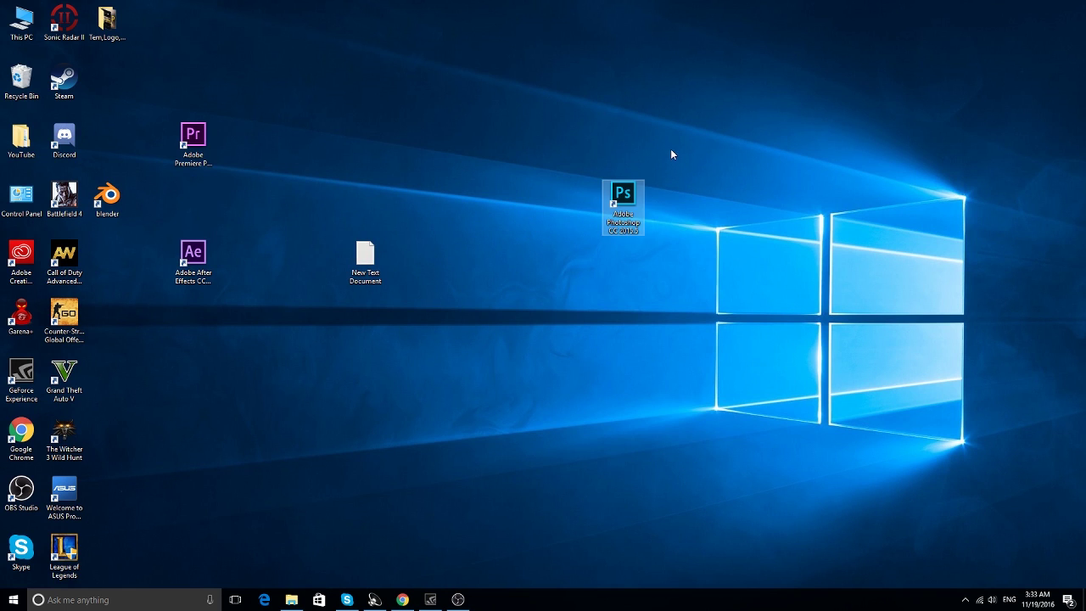
{"action": "left_click_drag", "start_coordinate": [696, 151], "coordinate": [592, 251]}
Search YouTube for 'youtube banner template' using the search suggestion.
{"action": "left_click", "coordinate": [402, 600]}
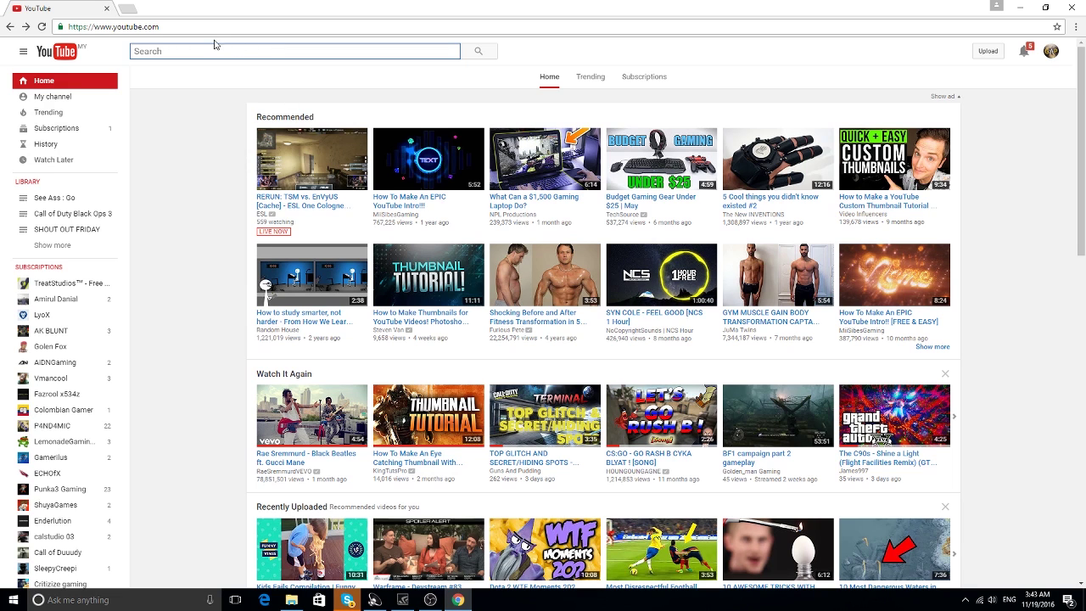
{"action": "type", "text": "yo"}
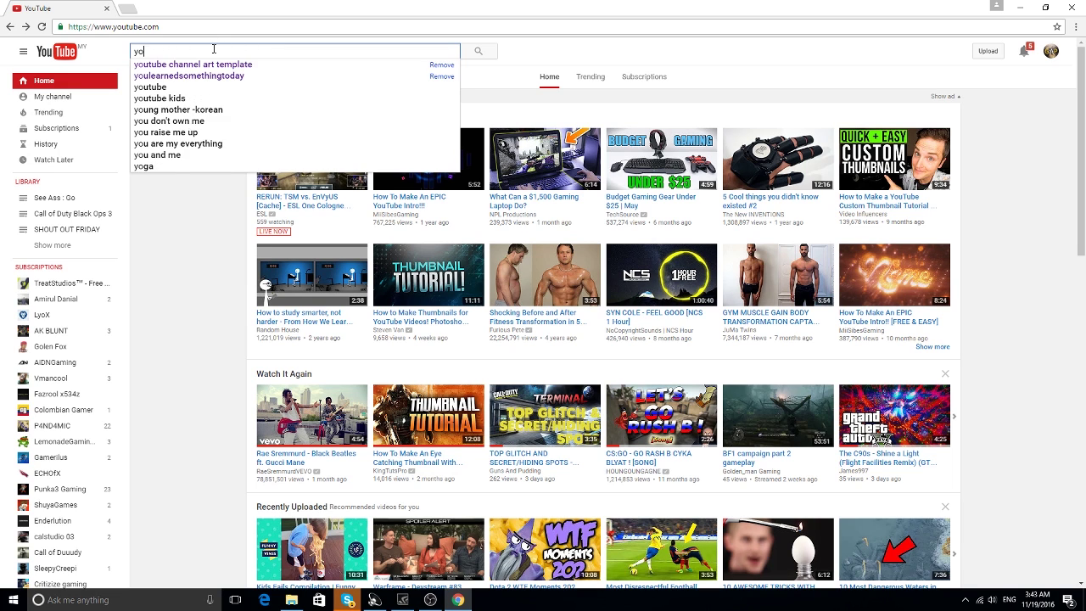
{"action": "type", "text": "utube"}
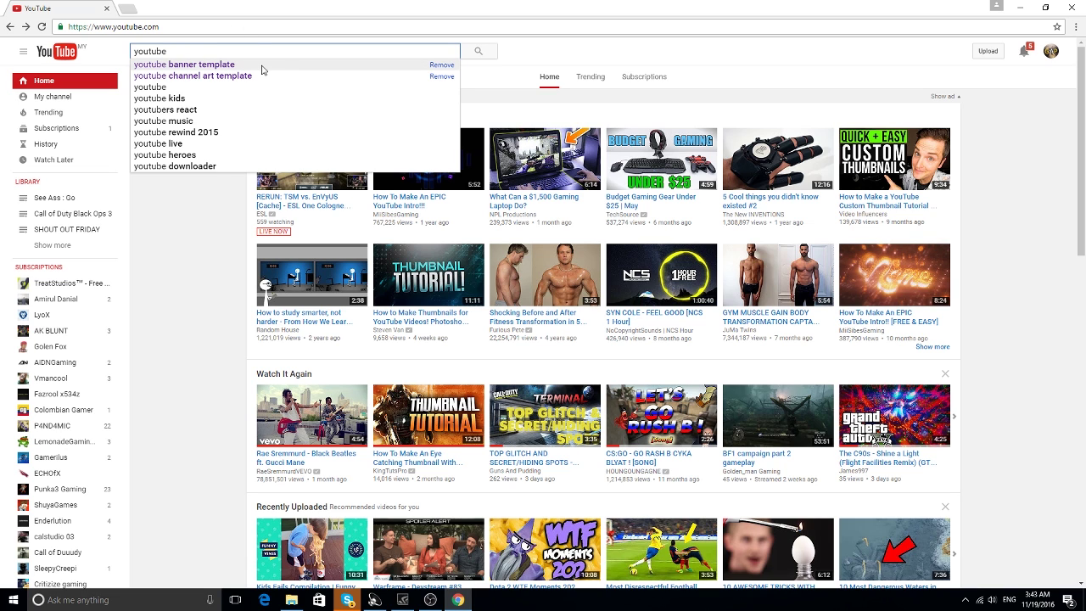
{"action": "left_click", "coordinate": [202, 65]}
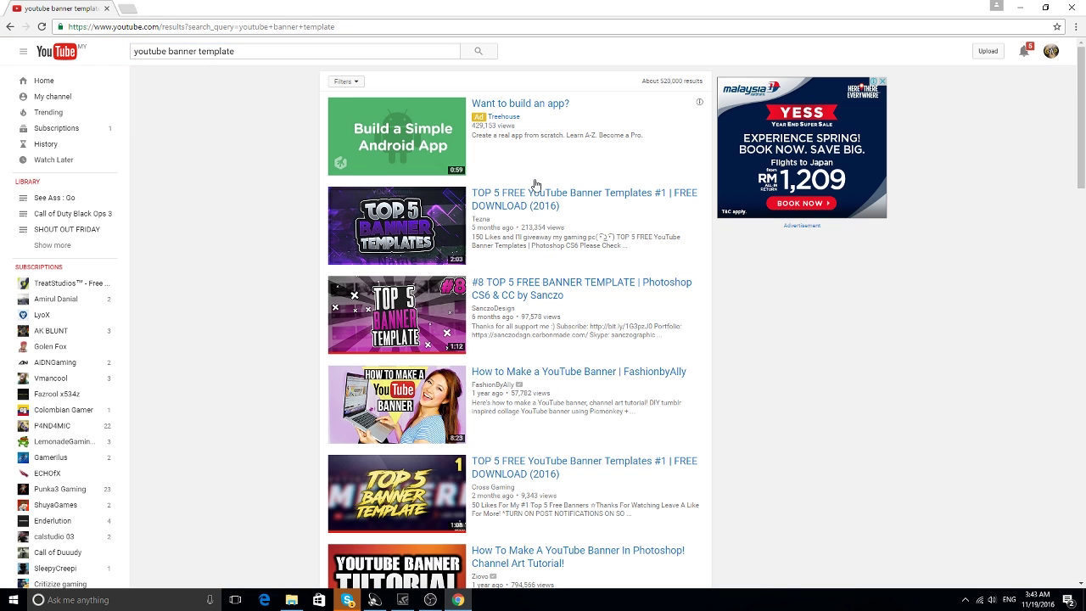
Browse the search results and open the Cross Gaming banner templates video.
{"action": "scroll", "coordinate": [498, 272], "scroll_direction": "down", "scroll_amount": 1}
{"action": "left_click", "coordinate": [501, 253]}
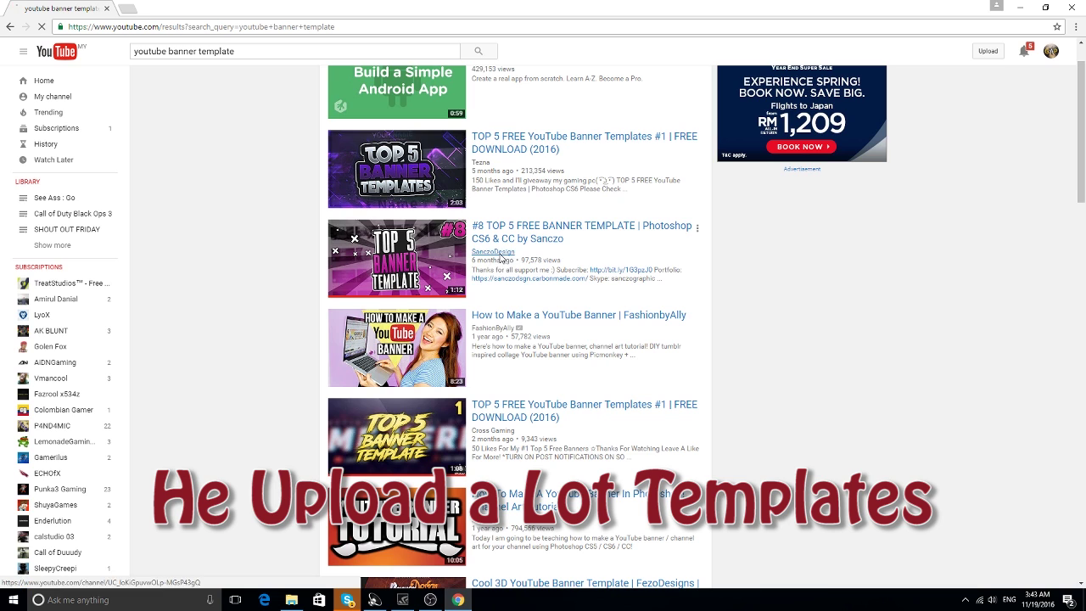
{"action": "mouse_move", "coordinate": [493, 254]}
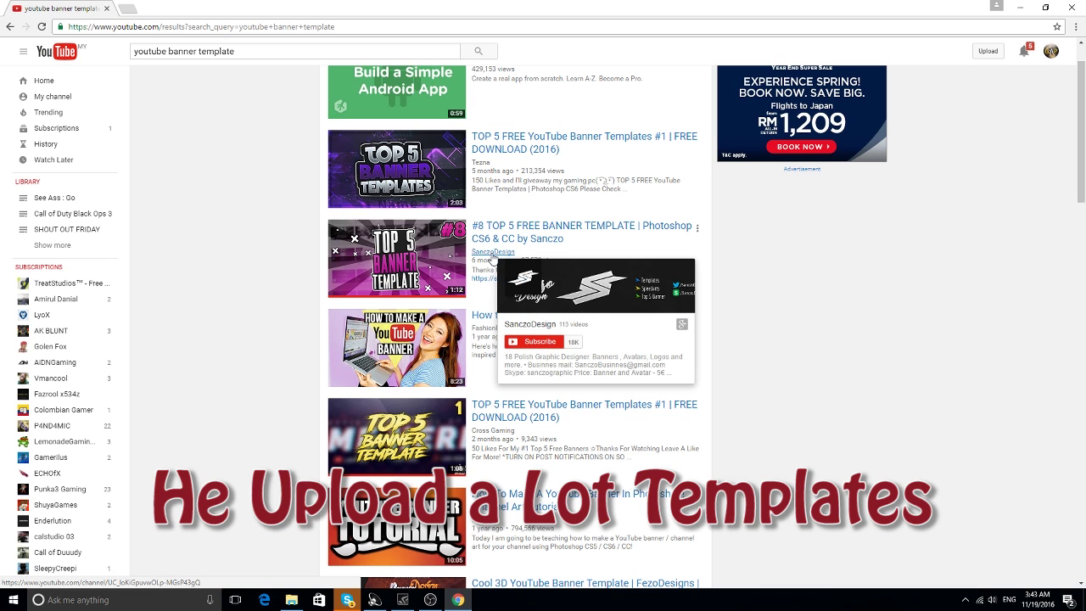
{"action": "scroll", "coordinate": [493, 256], "scroll_direction": "down", "scroll_amount": 3}
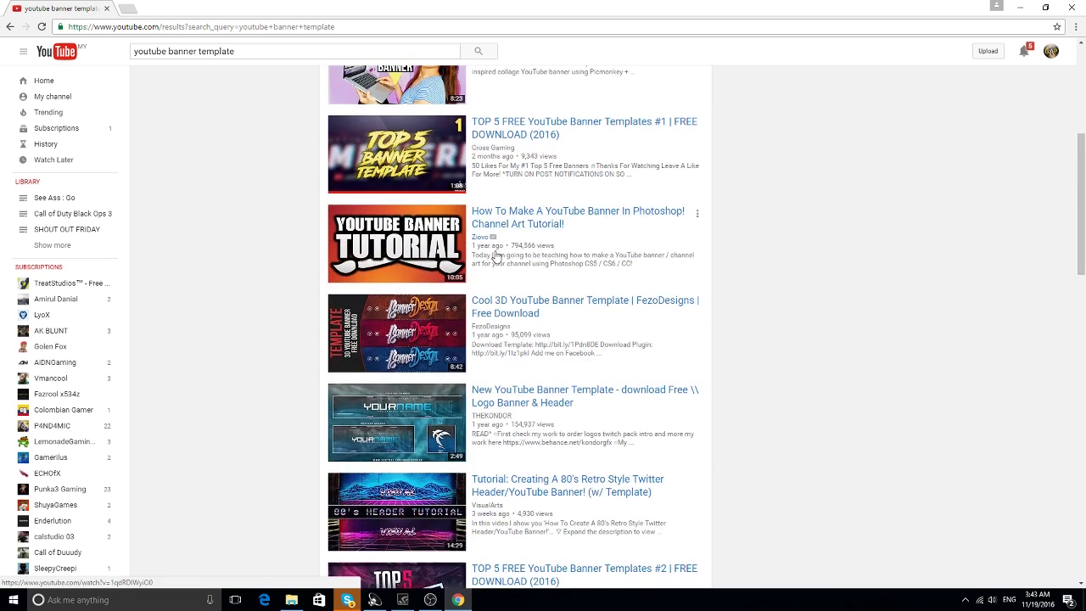
{"action": "scroll", "coordinate": [497, 249], "scroll_direction": "up", "scroll_amount": 3}
{"action": "scroll", "coordinate": [497, 248], "scroll_direction": "up", "scroll_amount": 2}
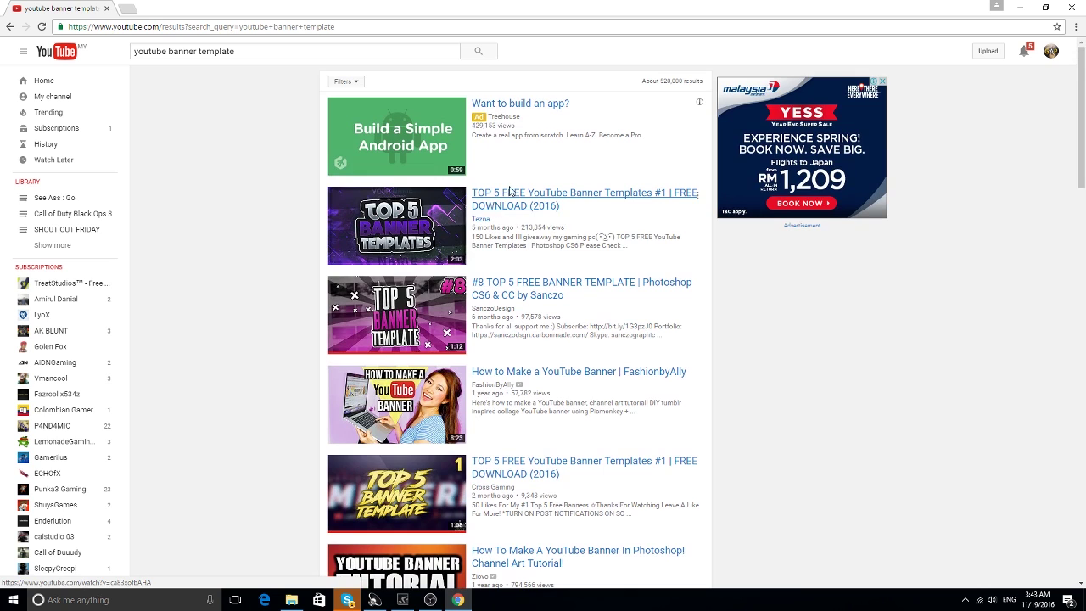
{"action": "scroll", "coordinate": [597, 209], "scroll_direction": "down", "scroll_amount": 5}
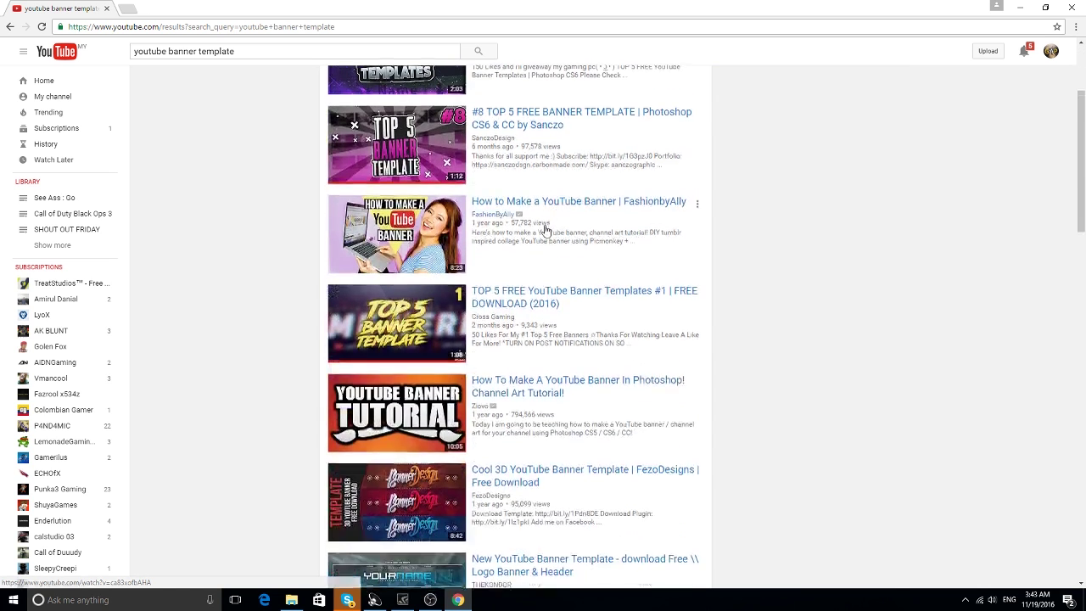
{"action": "left_click", "coordinate": [547, 228]}
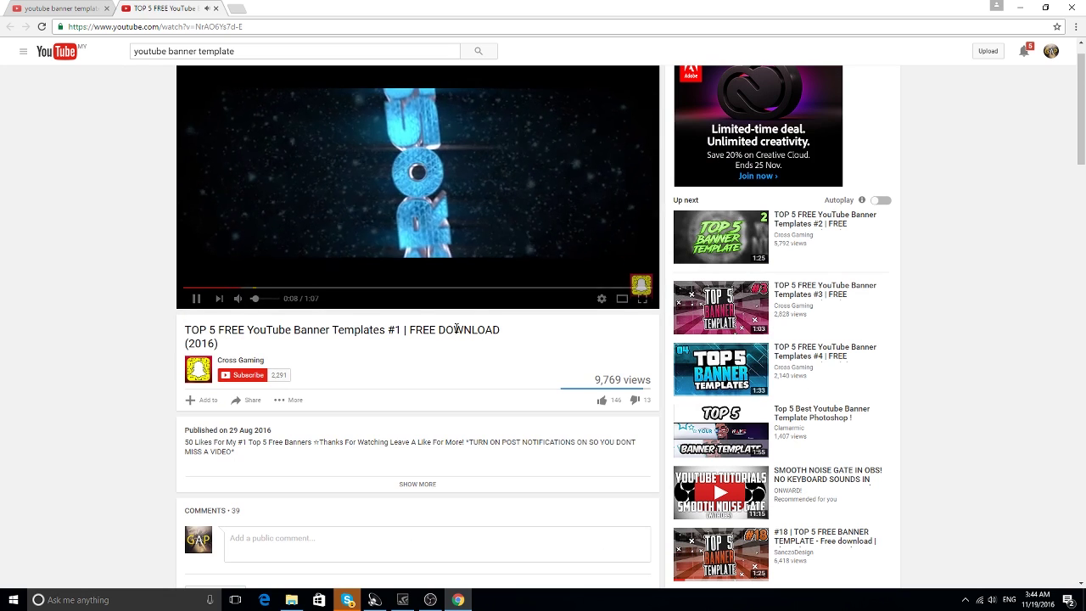
Dismiss the video ad, pause the video at 0:19 and expand its description.
{"action": "scroll", "coordinate": [280, 198], "scroll_direction": "down", "scroll_amount": 2}
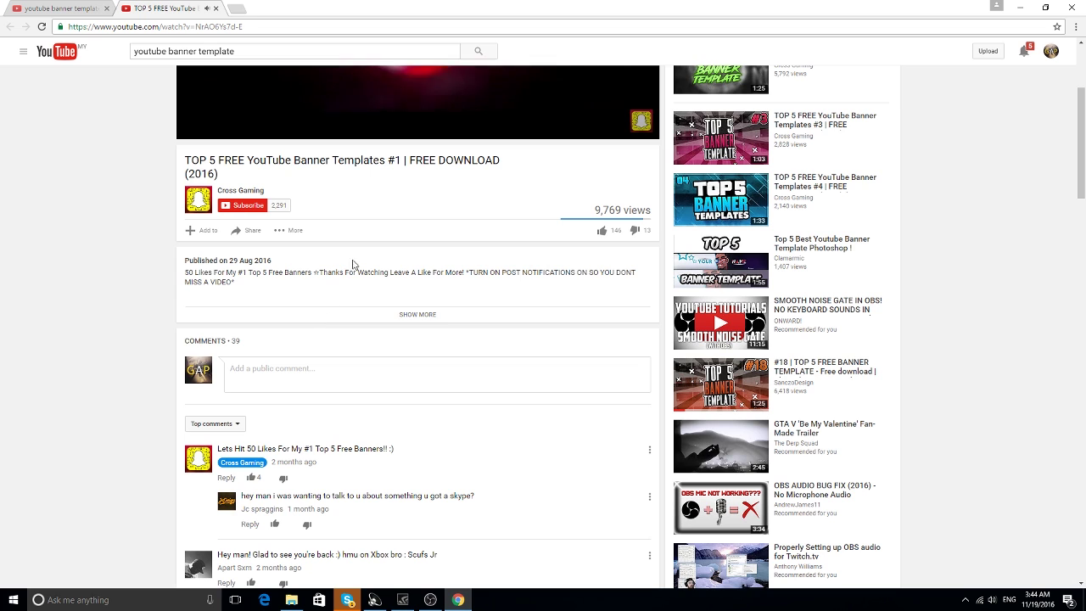
{"action": "scroll", "coordinate": [433, 306], "scroll_direction": "up", "scroll_amount": 3}
{"action": "left_click", "coordinate": [618, 269]}
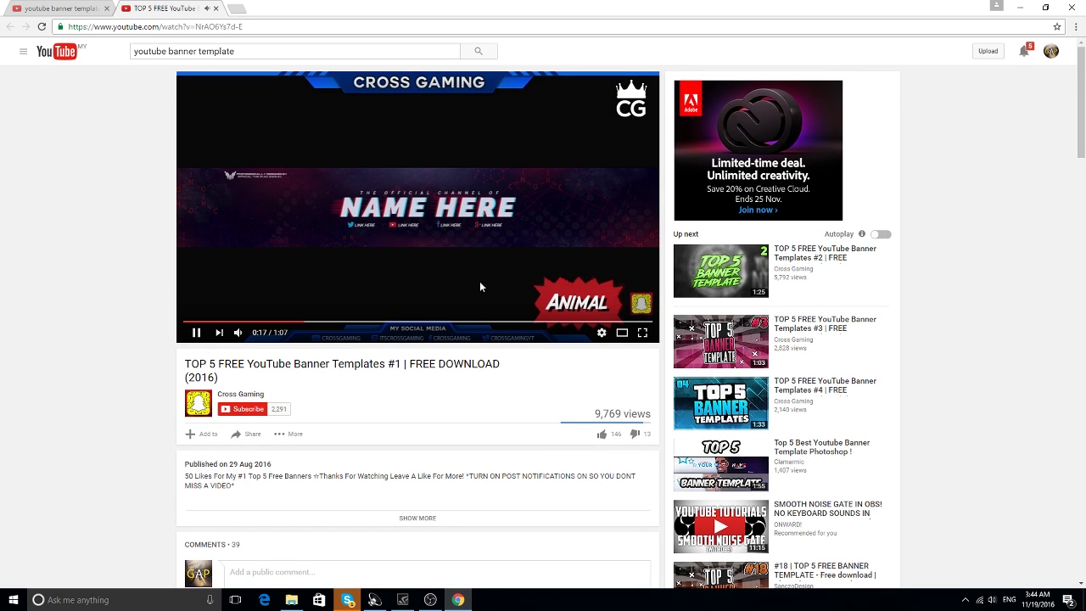
{"action": "left_click", "coordinate": [480, 237]}
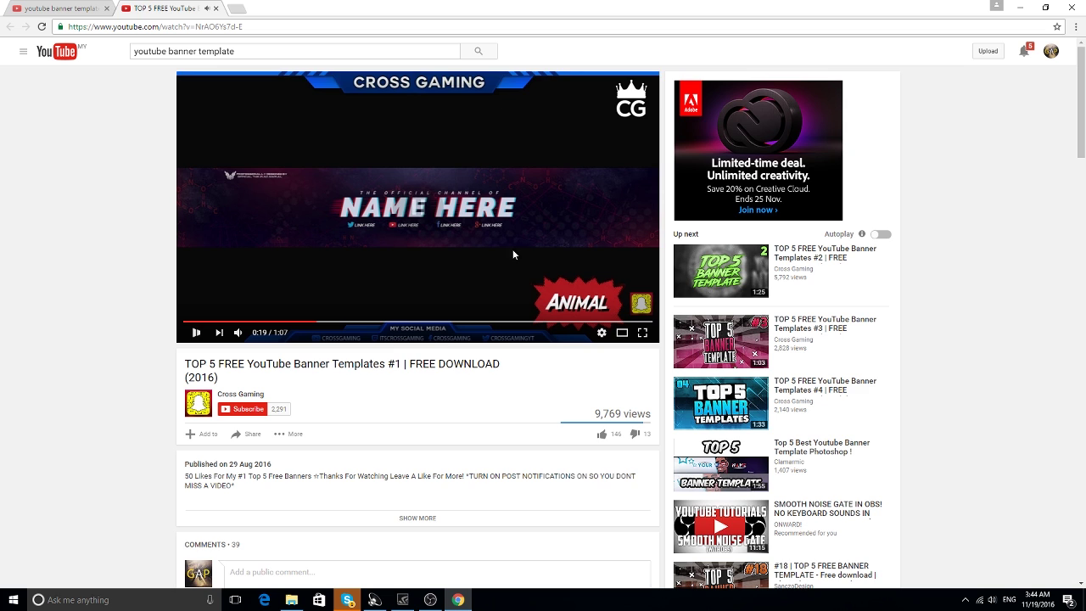
{"action": "scroll", "coordinate": [383, 432], "scroll_direction": "down", "scroll_amount": 3}
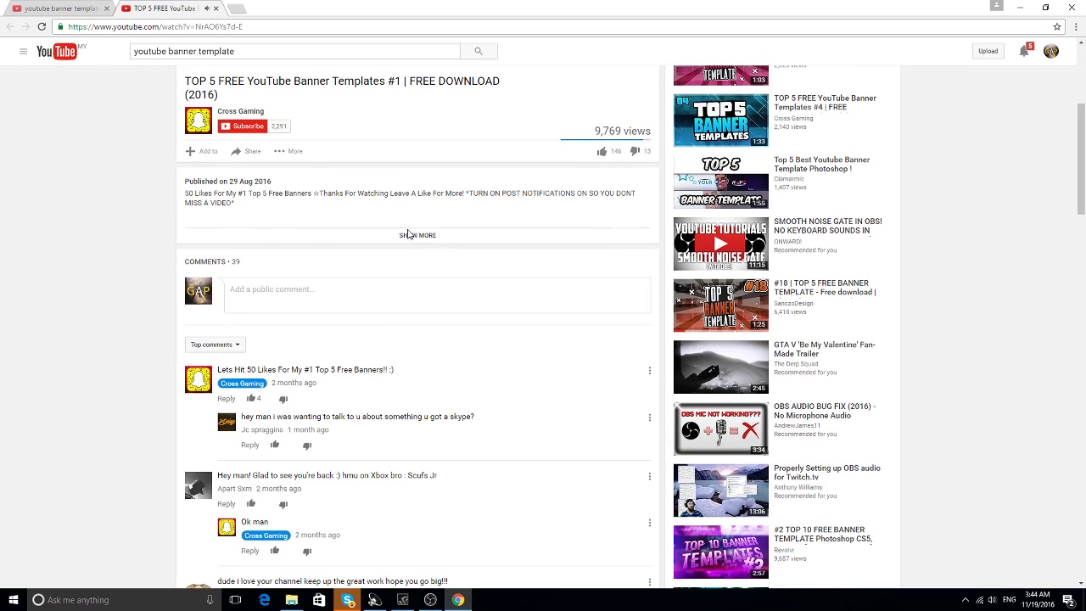
{"action": "left_click", "coordinate": [411, 234]}
Open the Template 5 MediaFire link in a new tab and switch to it.
{"action": "scroll", "coordinate": [432, 174], "scroll_direction": "up", "scroll_amount": 3}
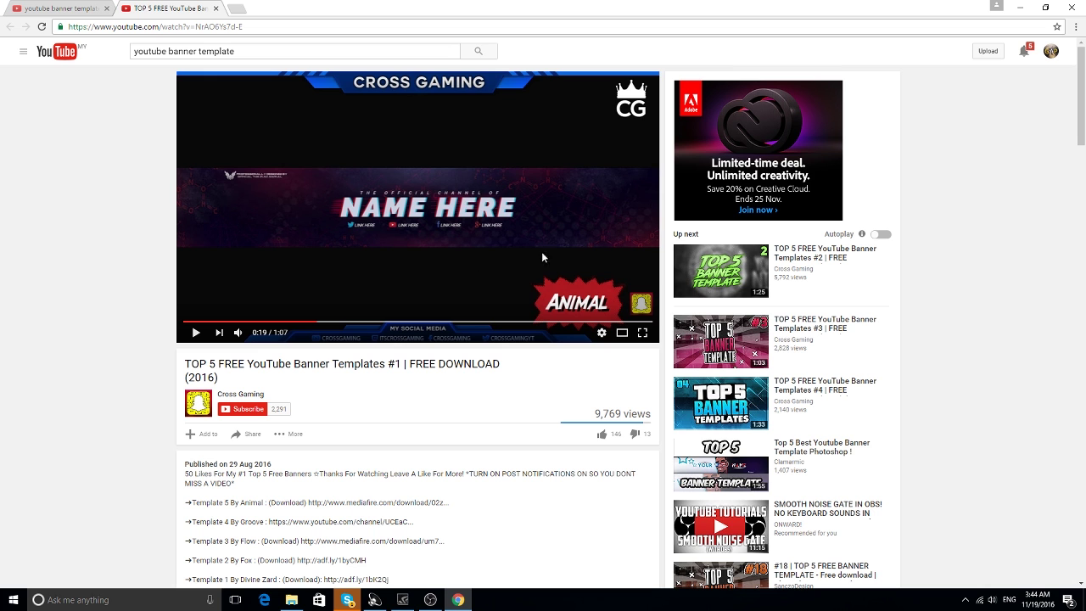
{"action": "scroll", "coordinate": [479, 177], "scroll_direction": "down", "scroll_amount": 3}
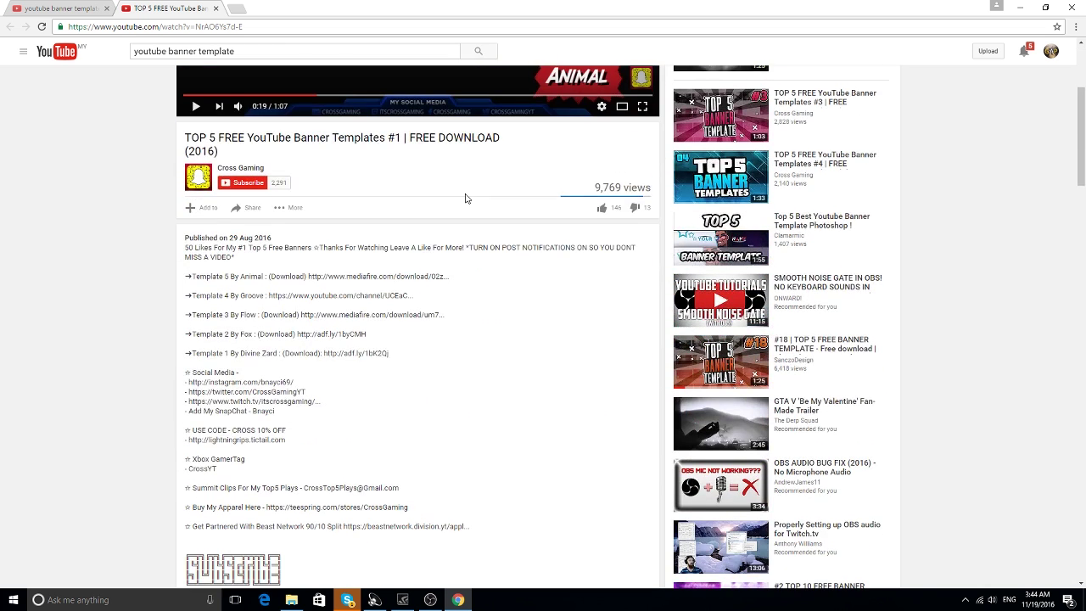
{"action": "scroll", "coordinate": [407, 243], "scroll_direction": "down", "scroll_amount": 2}
{"action": "scroll", "coordinate": [308, 271], "scroll_direction": "up", "scroll_amount": 2}
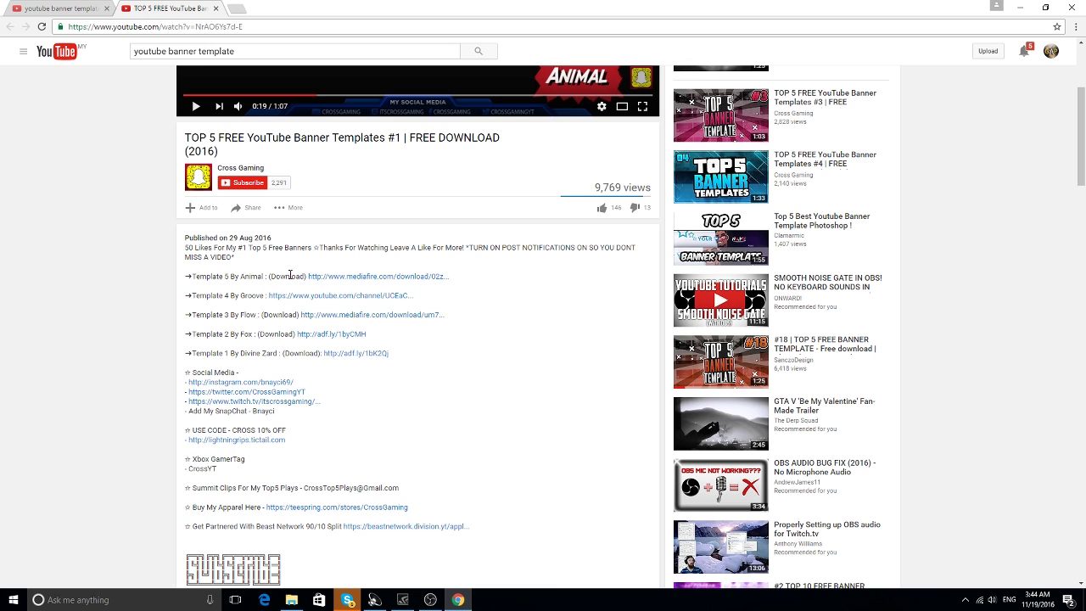
{"action": "left_click", "coordinate": [361, 276]}
{"action": "key", "text": "ctrl+shift+Tab"}
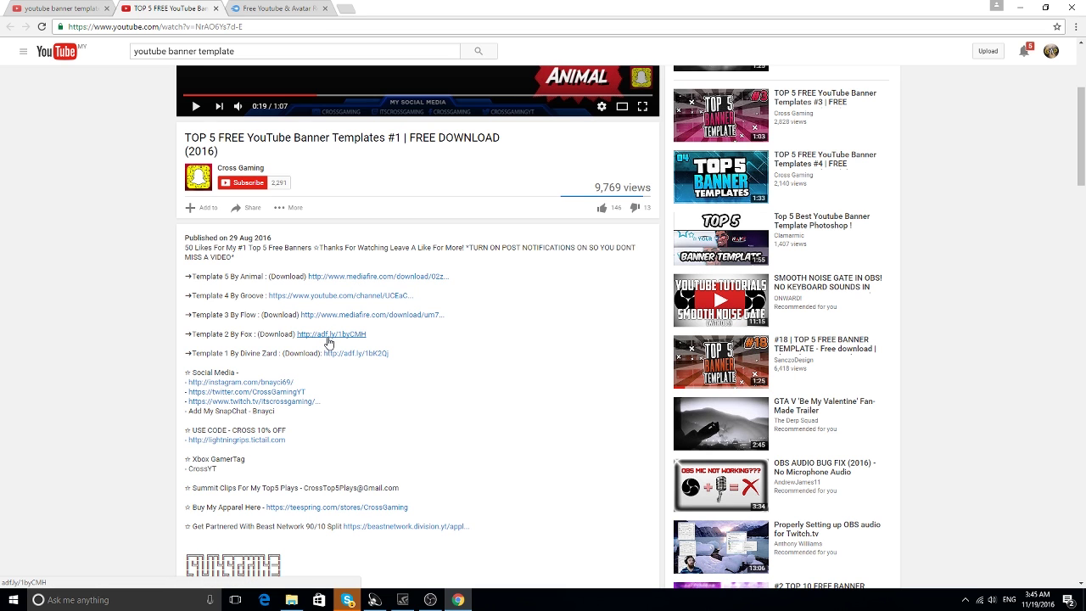
{"action": "key", "text": "ctrl+Tab"}
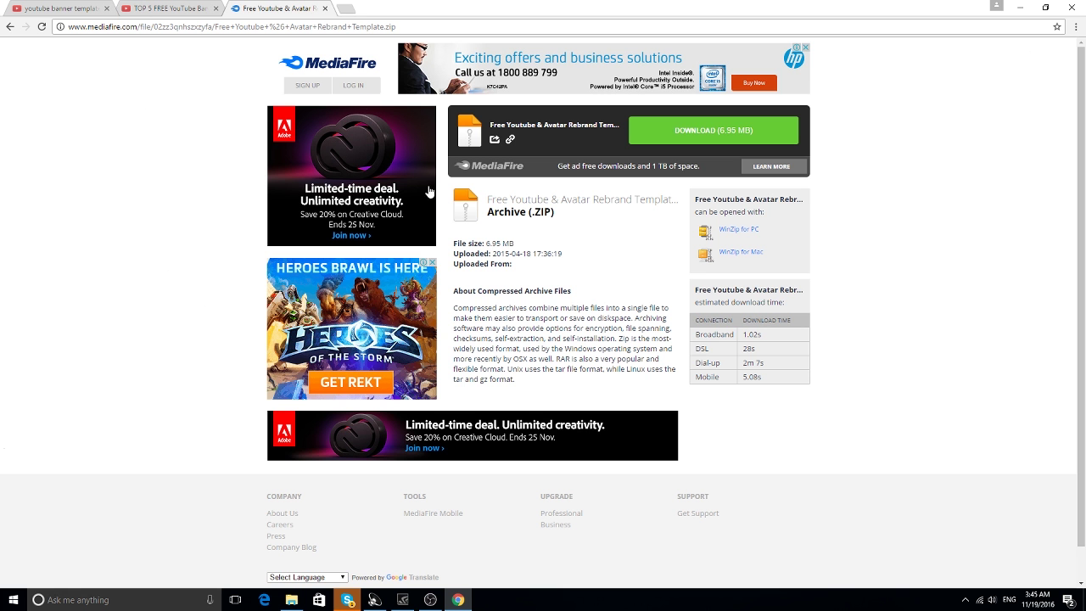
Download the template ZIP from MediaFire, close the tab, minimize Chrome and close the ad popup.
{"action": "left_click", "coordinate": [668, 138]}
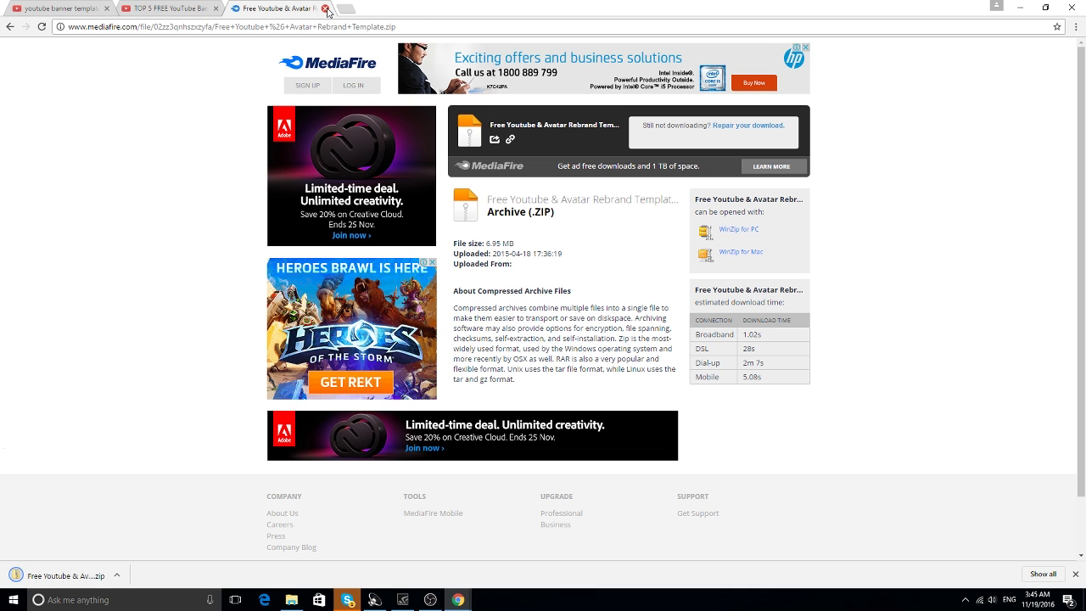
{"action": "left_click", "coordinate": [325, 8]}
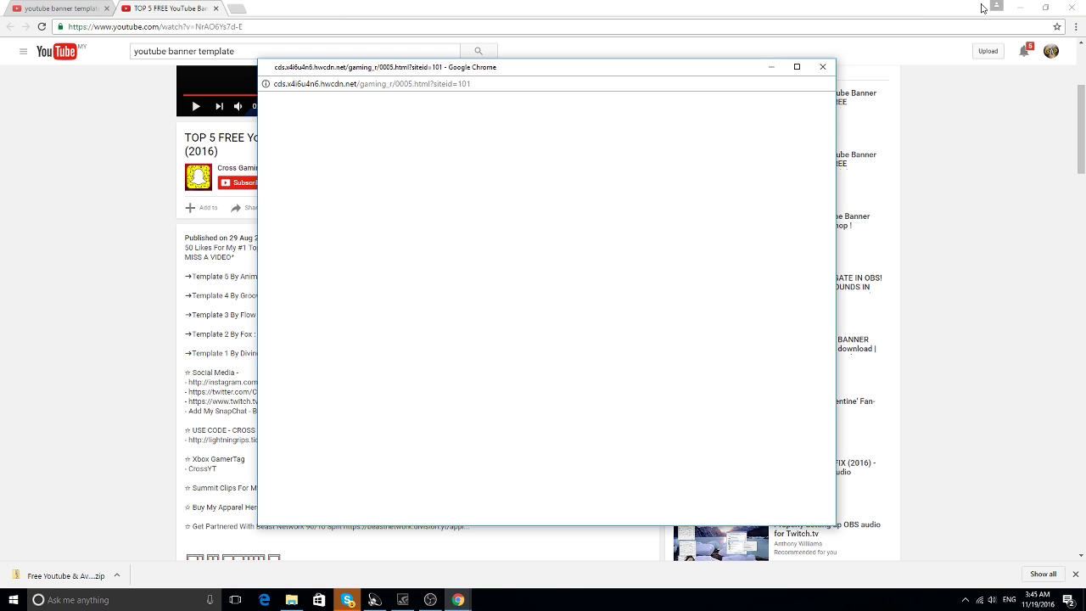
{"action": "left_click", "coordinate": [1021, 6]}
{"action": "left_click", "coordinate": [822, 66]}
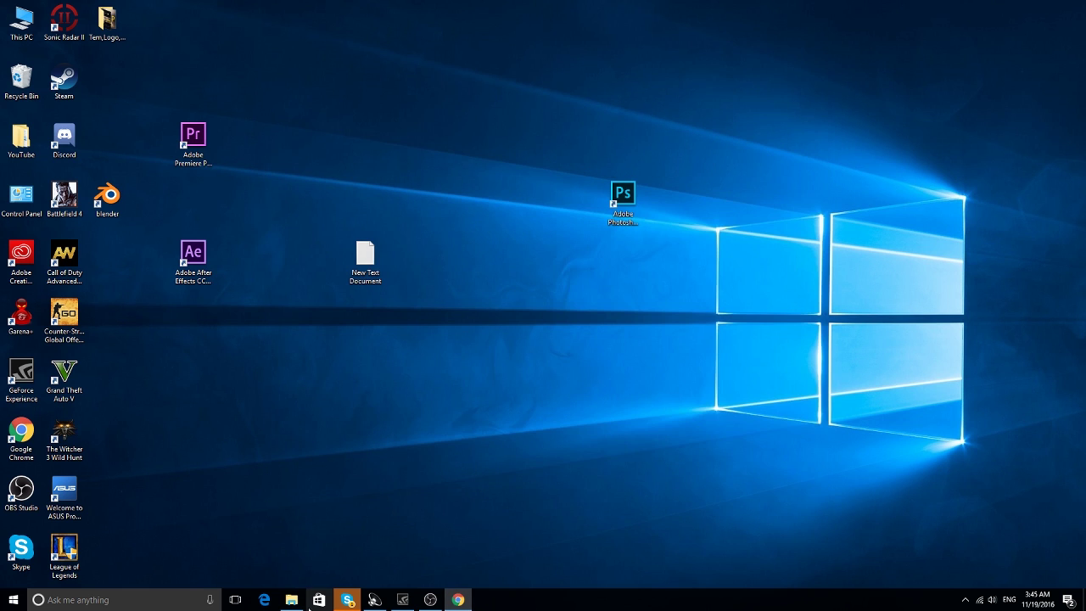
In a maximized File Explorer, open Downloads, the template ZIP, its inner folder, then the Banner folder.
{"action": "left_click", "coordinate": [293, 600]}
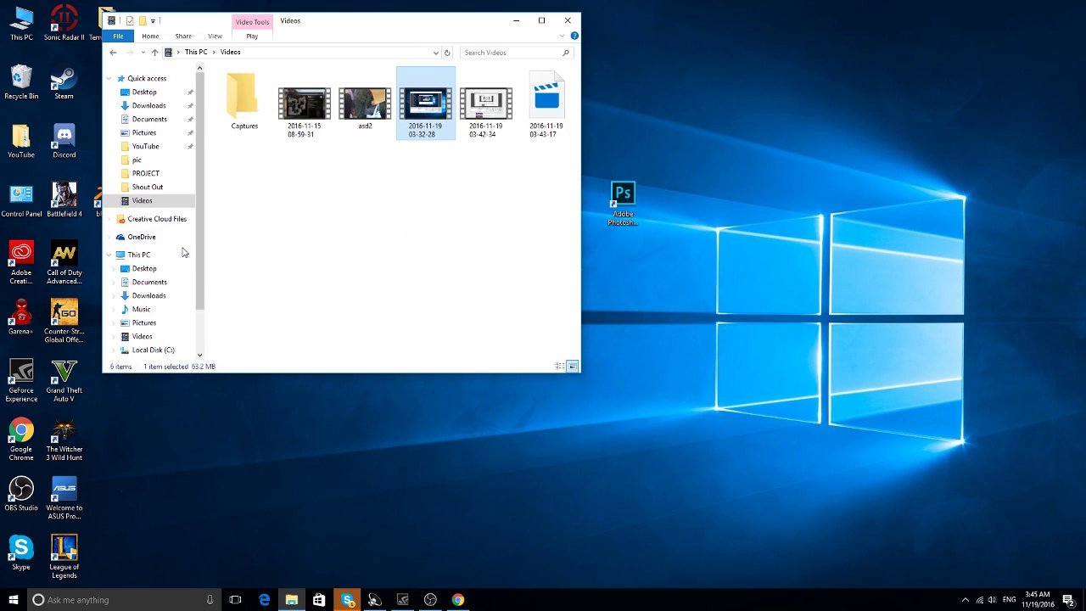
{"action": "left_click", "coordinate": [543, 17]}
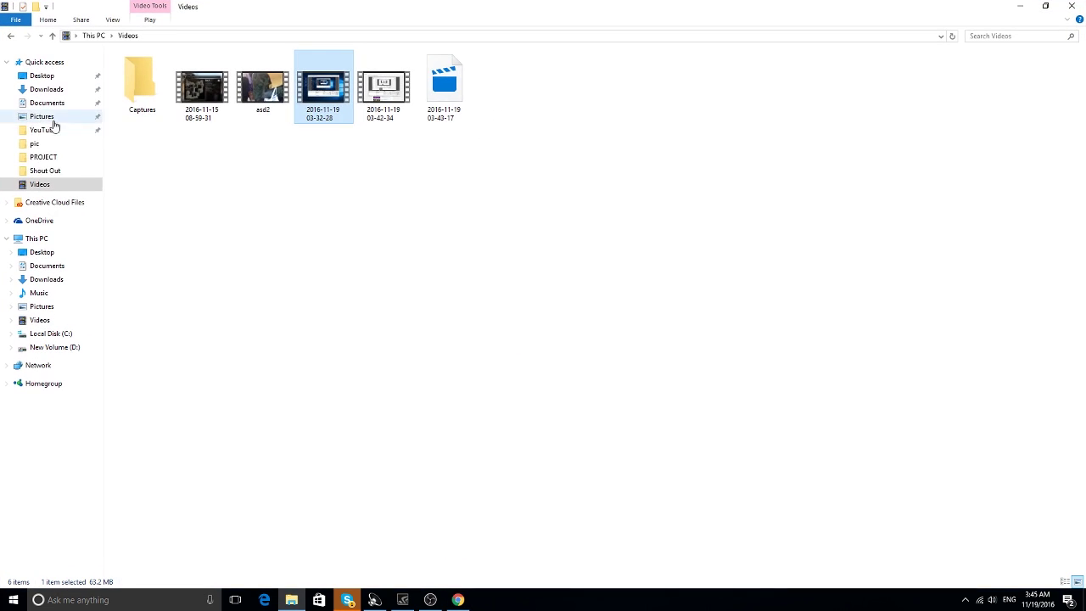
{"action": "left_click", "coordinate": [46, 280]}
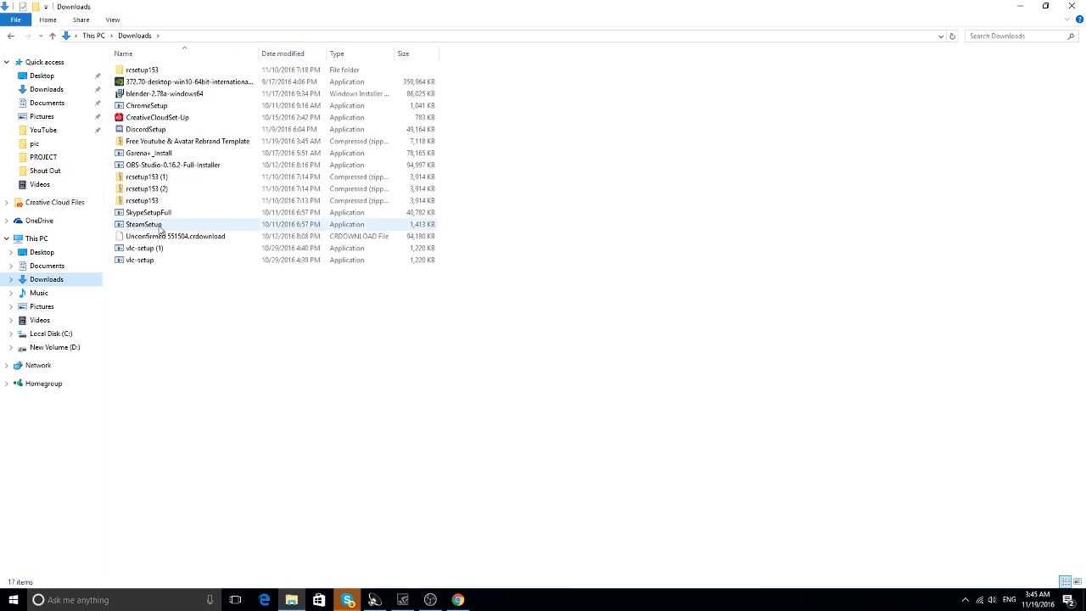
{"action": "left_click", "coordinate": [163, 148]}
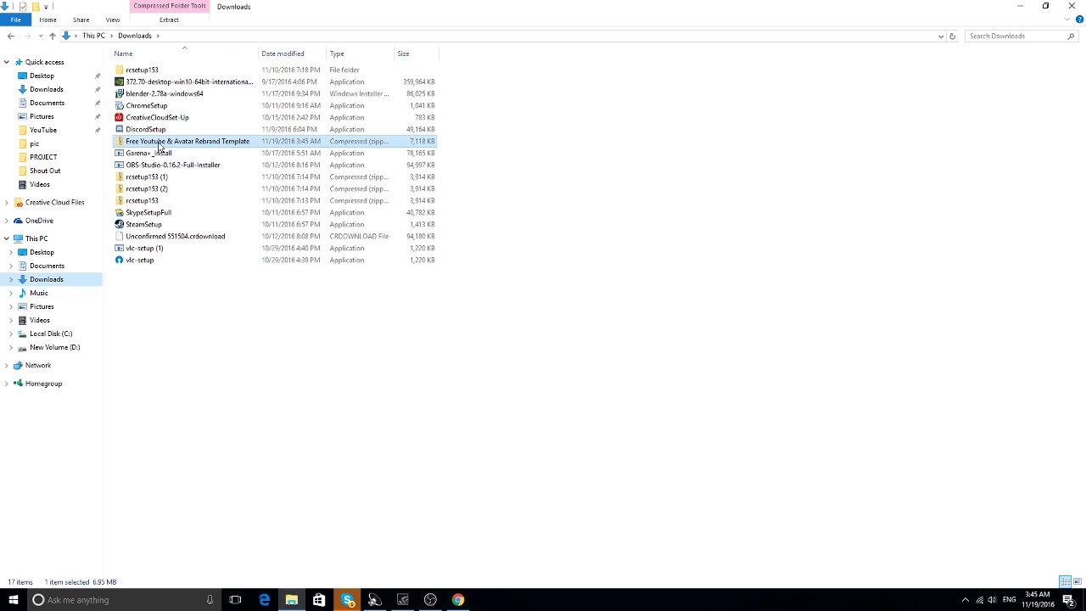
{"action": "left_click_drag", "start_coordinate": [146, 158], "coordinate": [192, 256]}
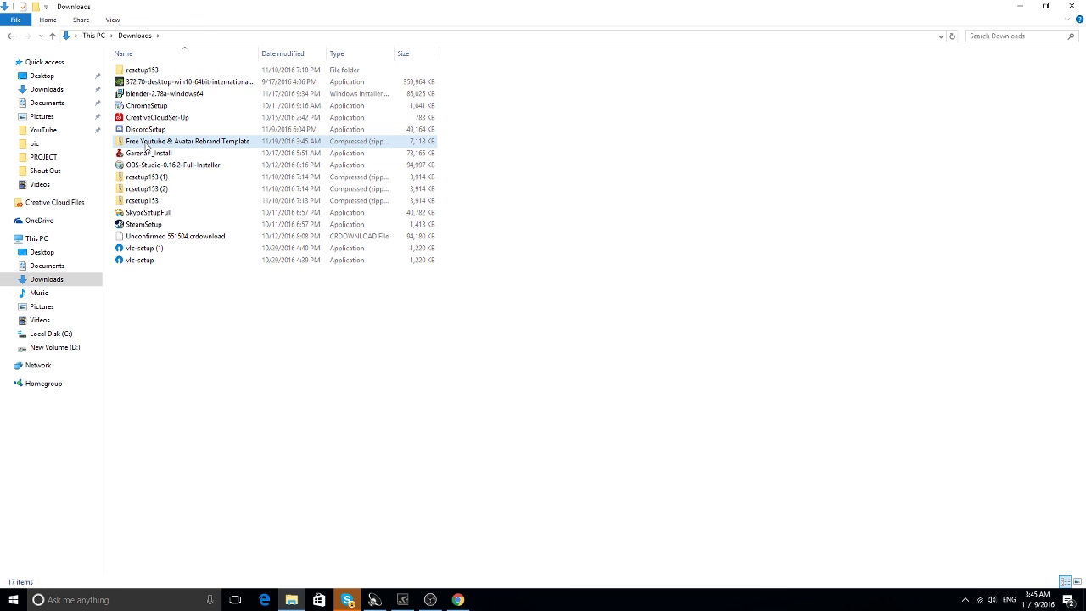
{"action": "double_click", "coordinate": [146, 142]}
{"action": "double_click", "coordinate": [166, 71]}
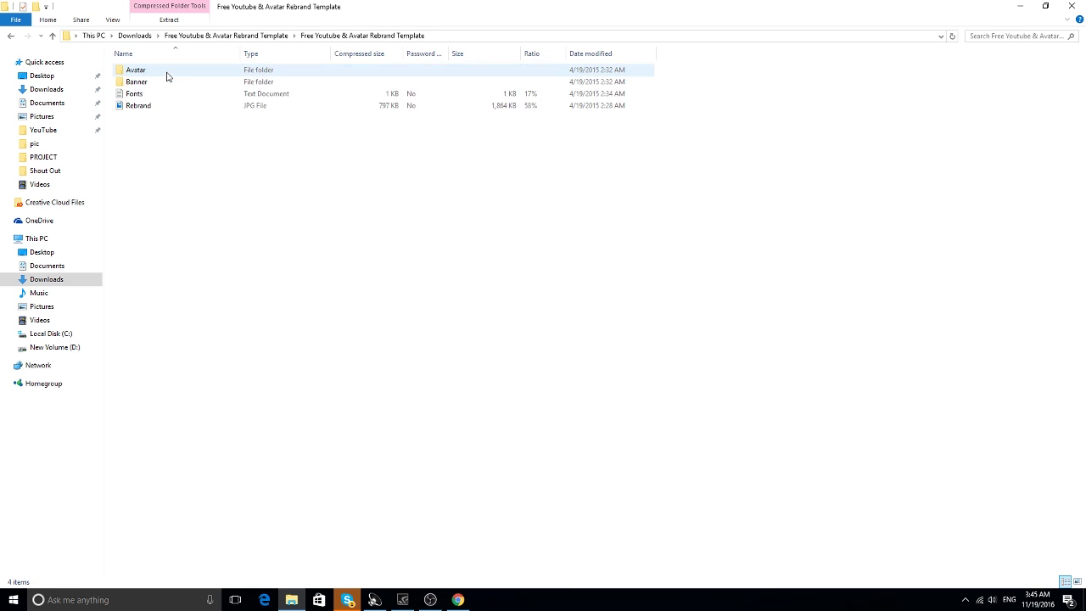
{"action": "left_click", "coordinate": [147, 83]}
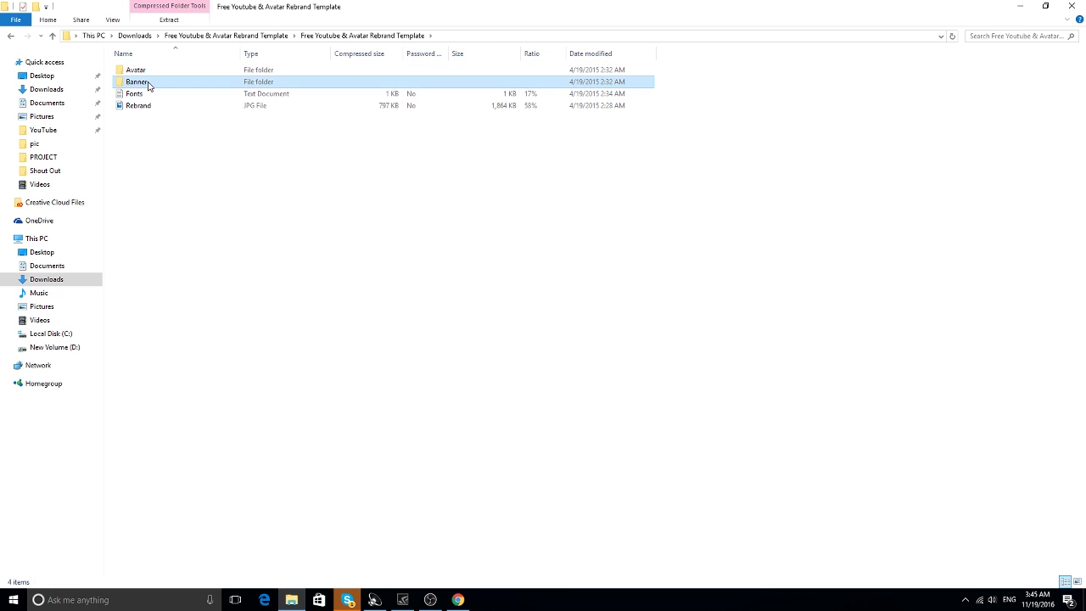
{"action": "double_click", "coordinate": [148, 85]}
Open Banner.psd in Photoshop and move the Missing Fonts dialog aside.
{"action": "left_click", "coordinate": [133, 85]}
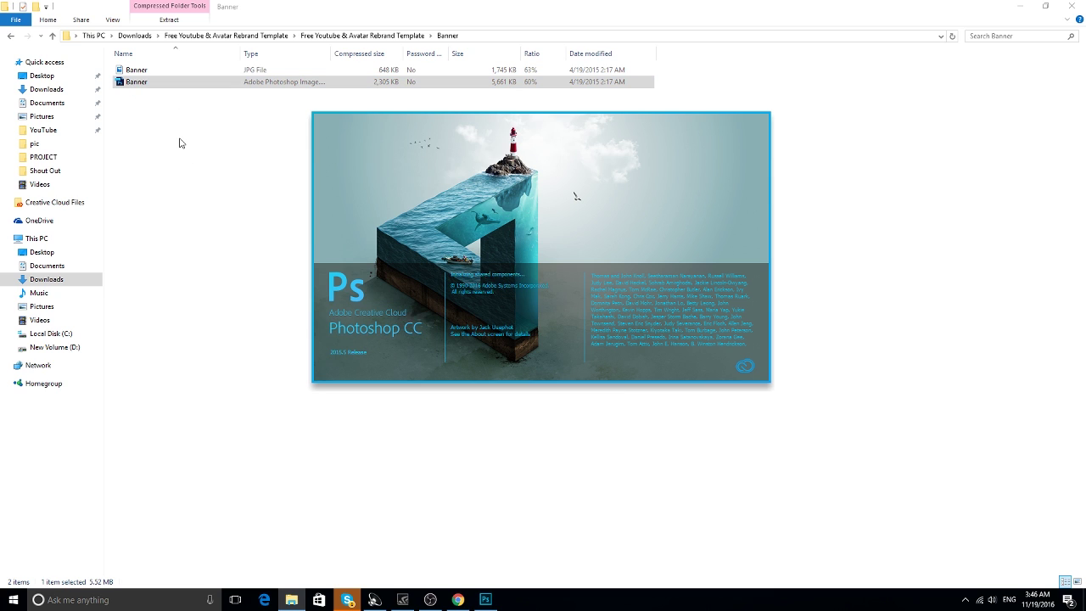
{"action": "left_click", "coordinate": [146, 85]}
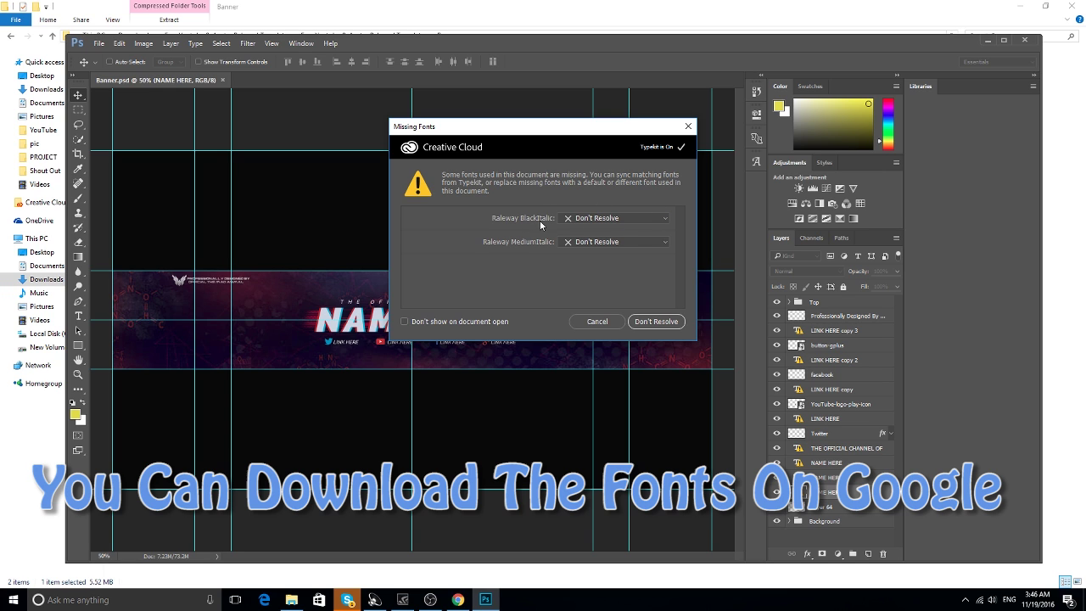
{"action": "left_click", "coordinate": [648, 220]}
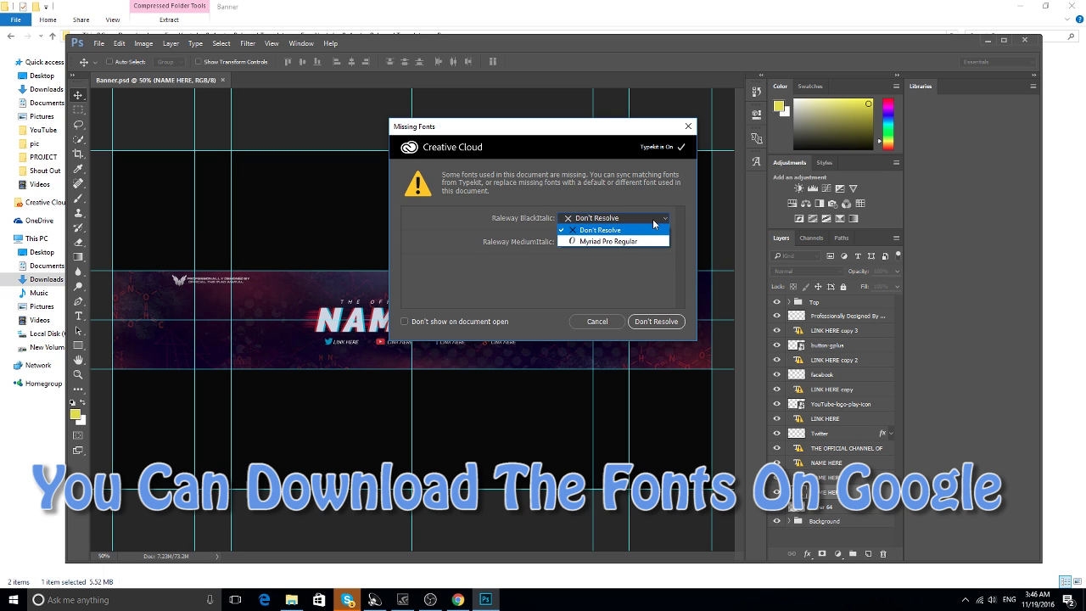
{"action": "left_click", "coordinate": [653, 220]}
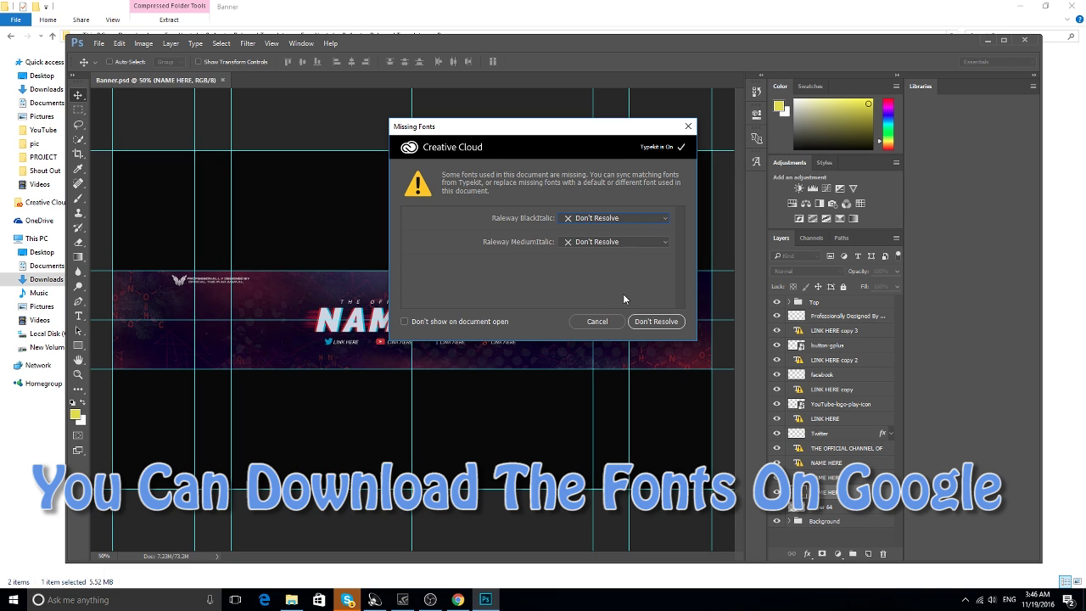
{"action": "left_click_drag", "start_coordinate": [605, 135], "coordinate": [593, 80]}
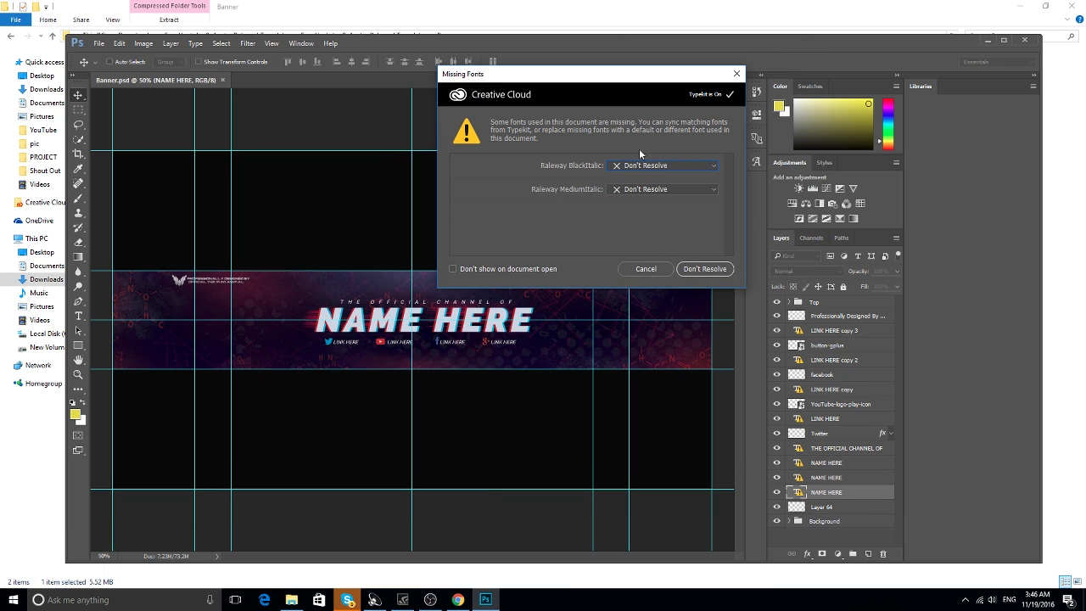
Replace Raleway BlackItalic and Raleway MediumItalic with Myriad Pro Regular and resolve the fonts.
{"action": "left_click", "coordinate": [701, 166]}
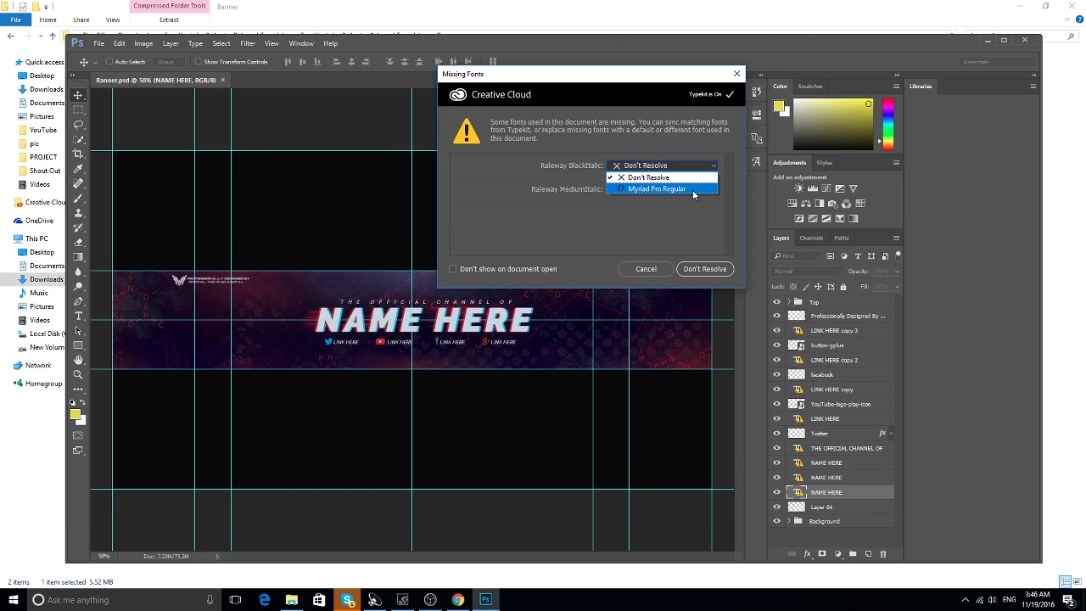
{"action": "left_click", "coordinate": [693, 189]}
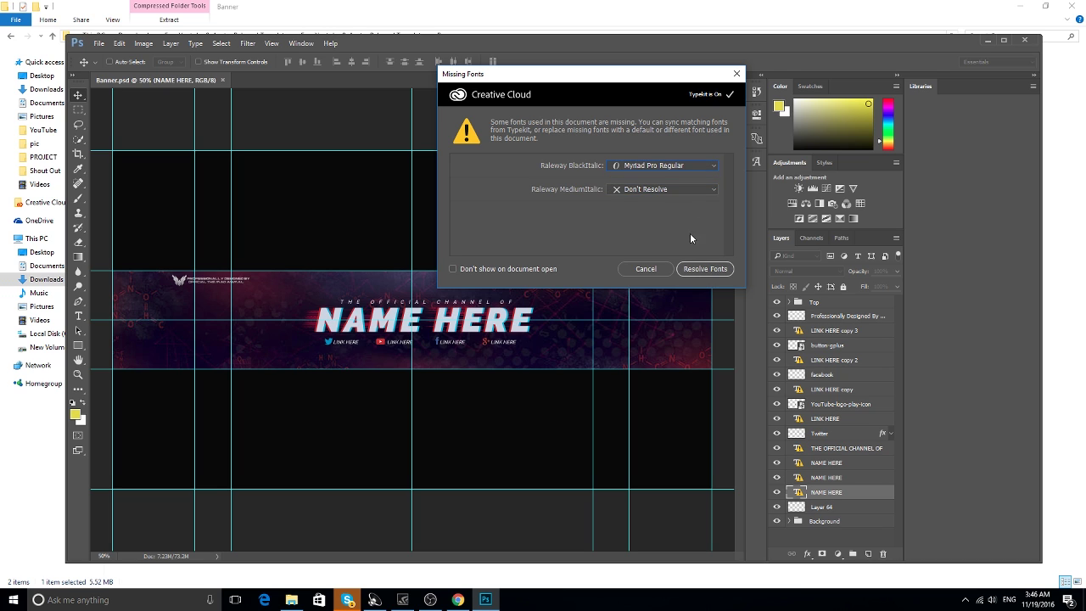
{"action": "left_click", "coordinate": [679, 189]}
{"action": "left_click", "coordinate": [671, 213]}
{"action": "left_click", "coordinate": [707, 270]}
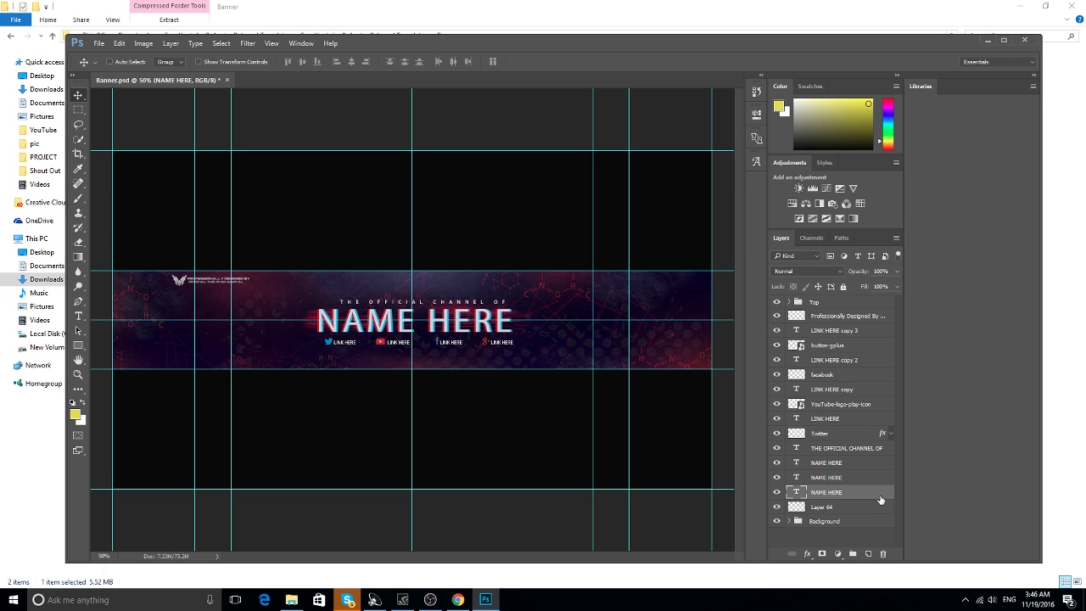
Replace the NAME HERE title with 'Guns And Pudding' and hide the leftover NAME HERE layer.
{"action": "left_click", "coordinate": [78, 316]}
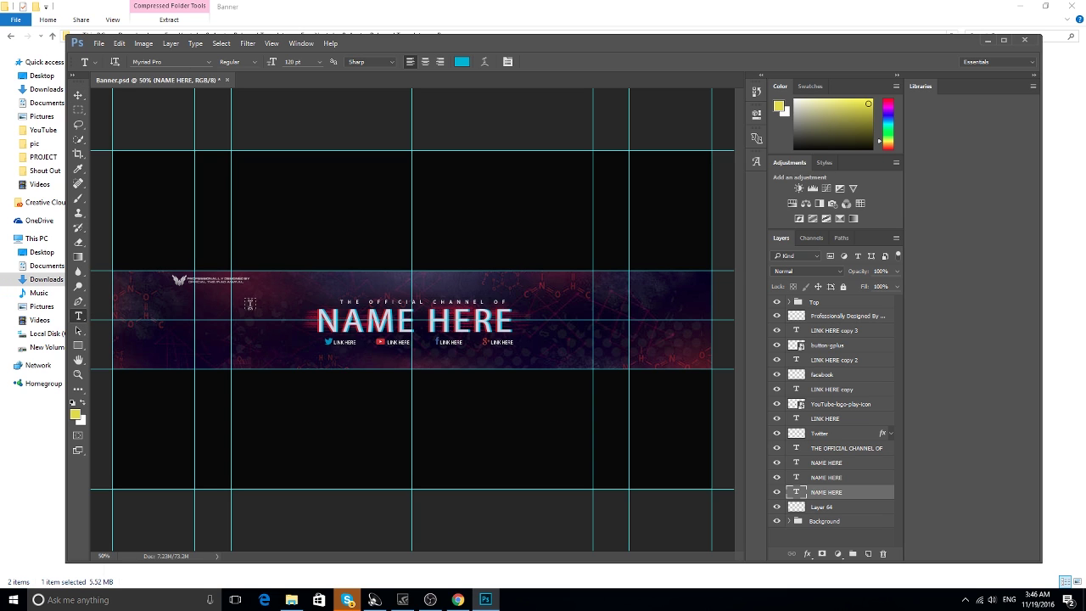
{"action": "left_click", "coordinate": [384, 321]}
{"action": "left_click_drag", "start_coordinate": [516, 321], "coordinate": [208, 298]}
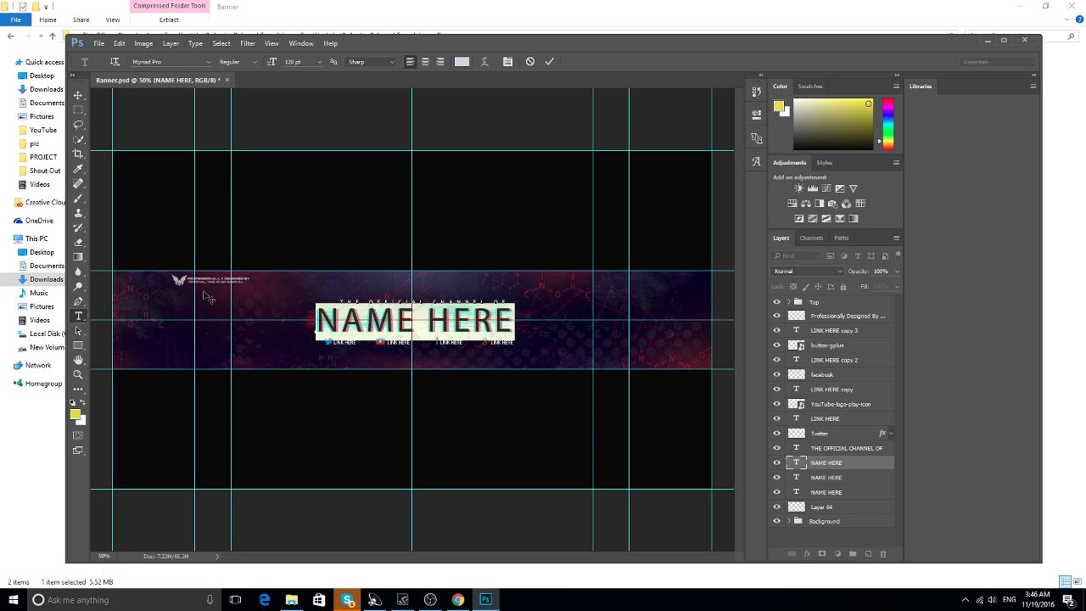
{"action": "type", "text": "Gu"}
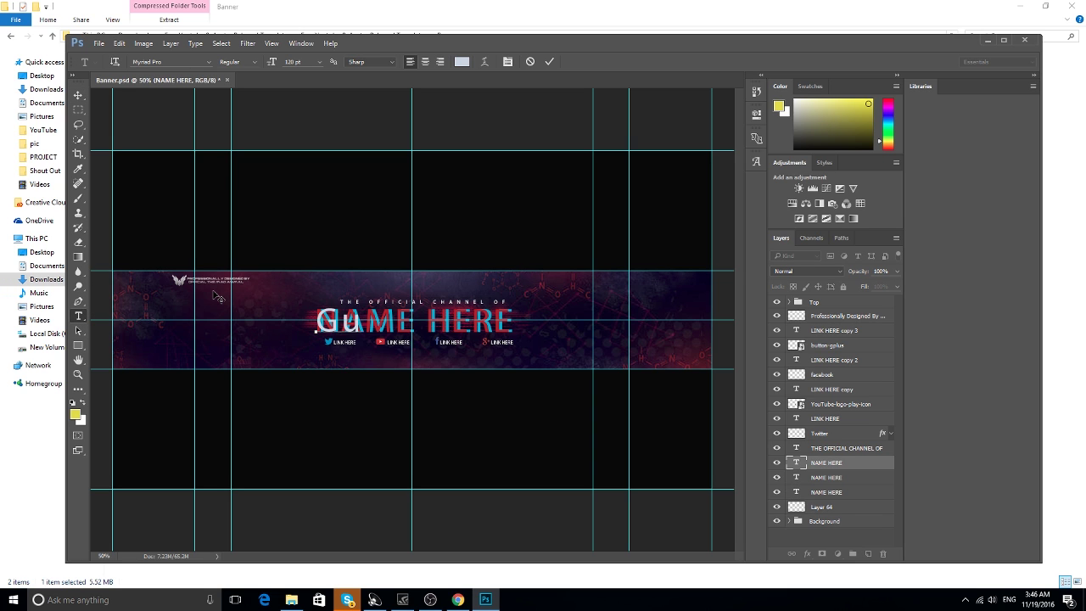
{"action": "type", "text": "ns A"}
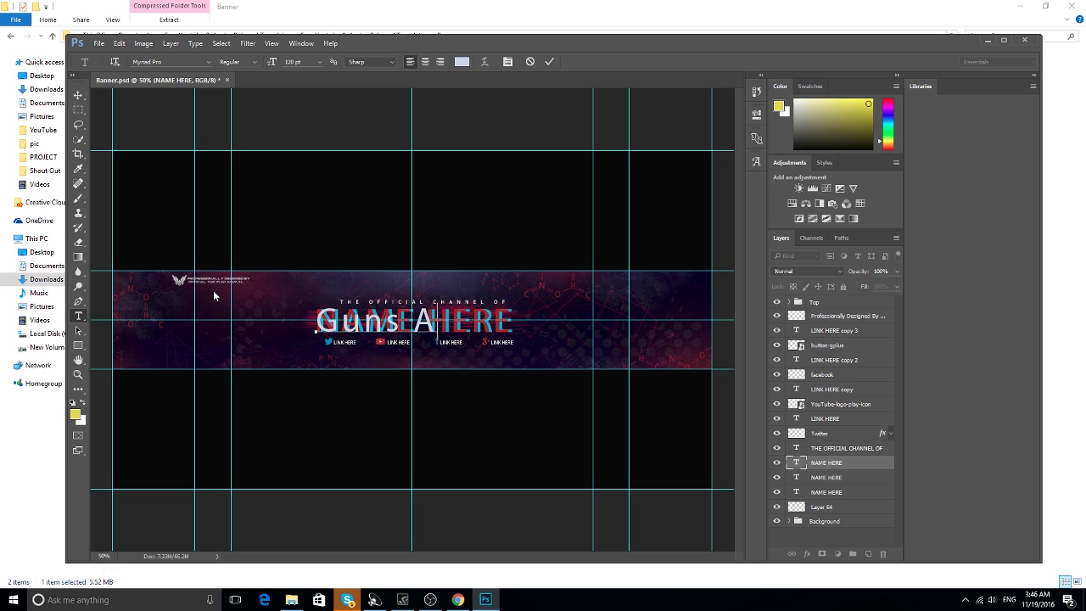
{"action": "type", "text": "nd P"}
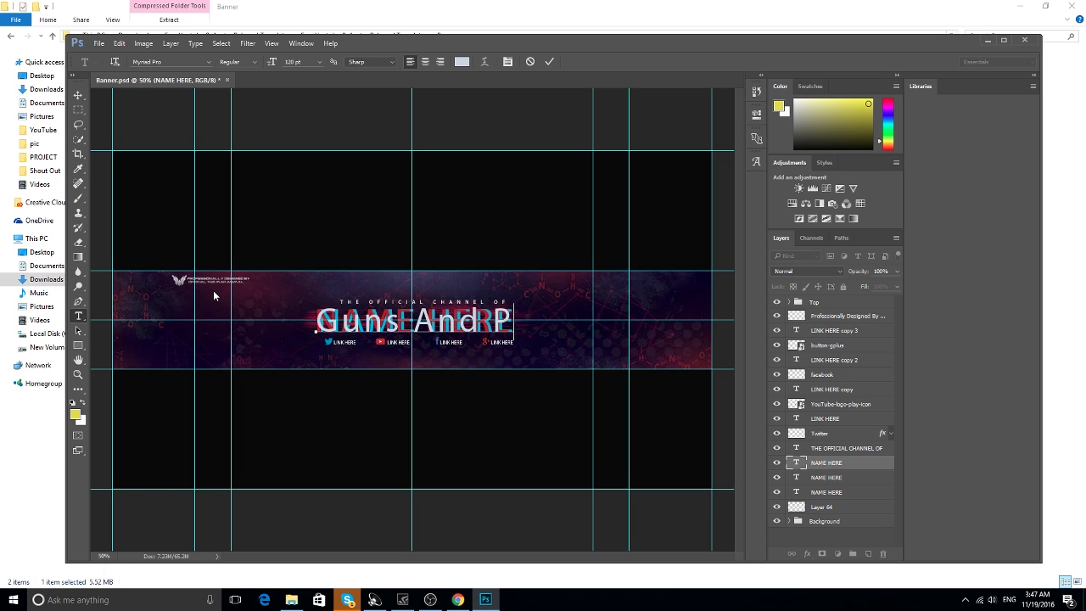
{"action": "type", "text": "udding"}
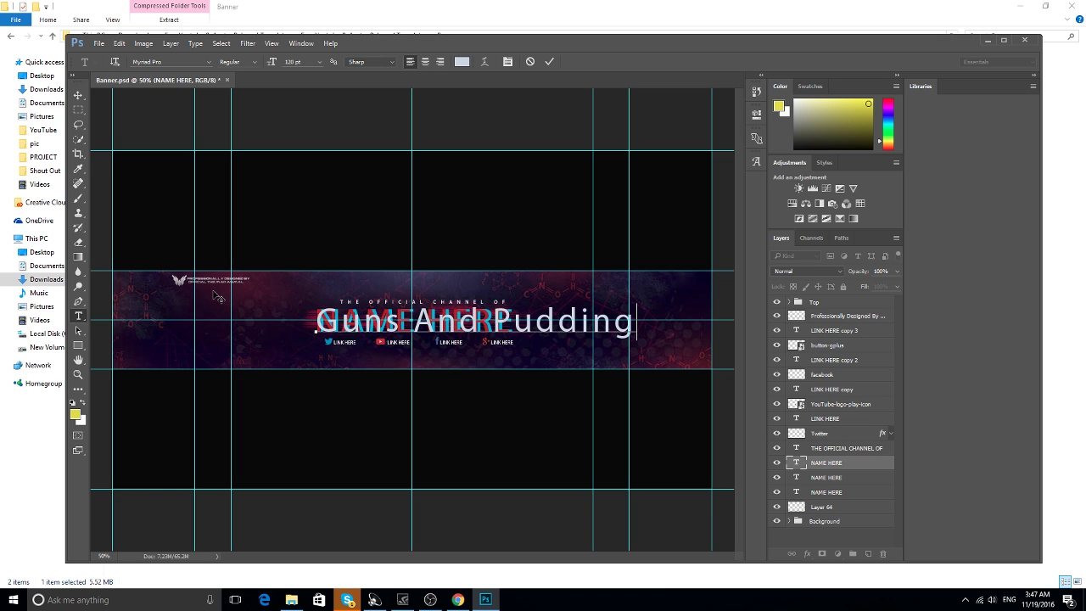
{"action": "left_click", "coordinate": [777, 477]}
Centre the new title horizontally on the banner and reselect its text.
{"action": "left_click", "coordinate": [78, 95]}
{"action": "left_click_drag", "start_coordinate": [462, 320], "coordinate": [403, 331]}
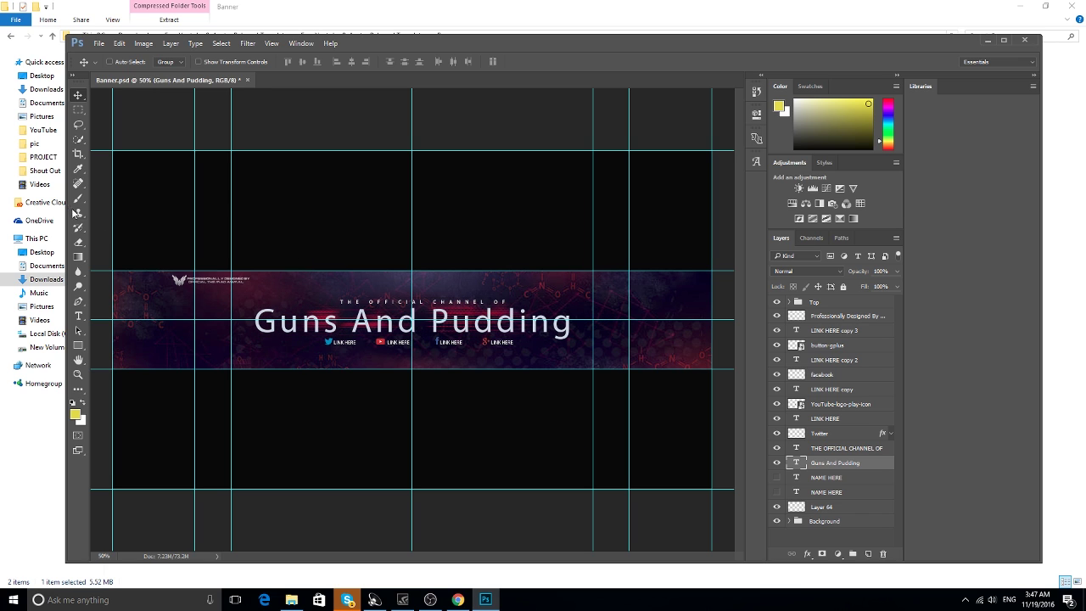
{"action": "left_click", "coordinate": [79, 316]}
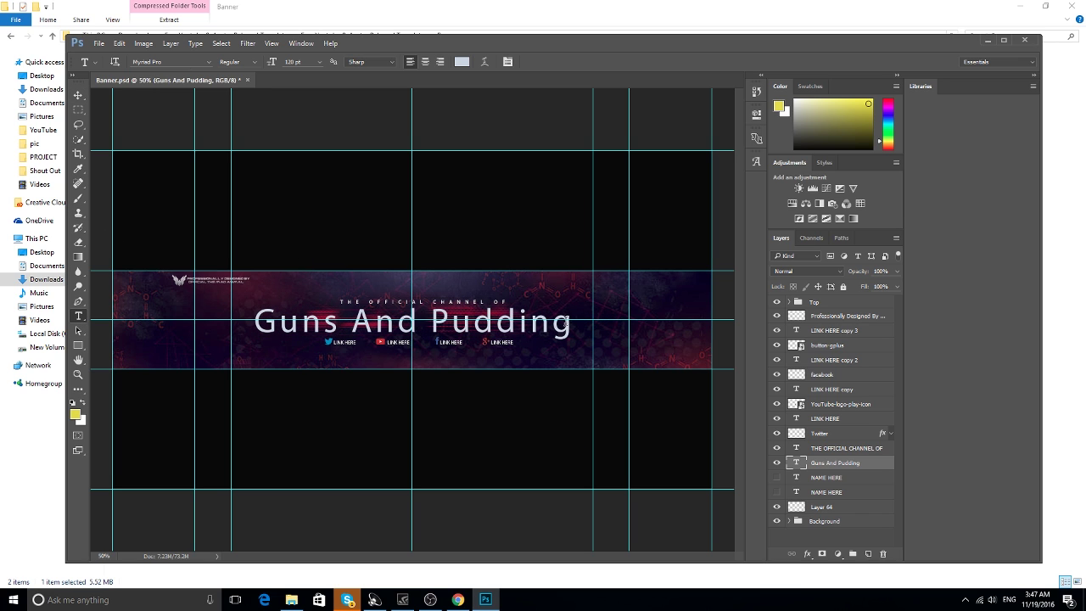
{"action": "left_click", "coordinate": [570, 321]}
{"action": "left_click_drag", "start_coordinate": [571, 321], "coordinate": [201, 311]}
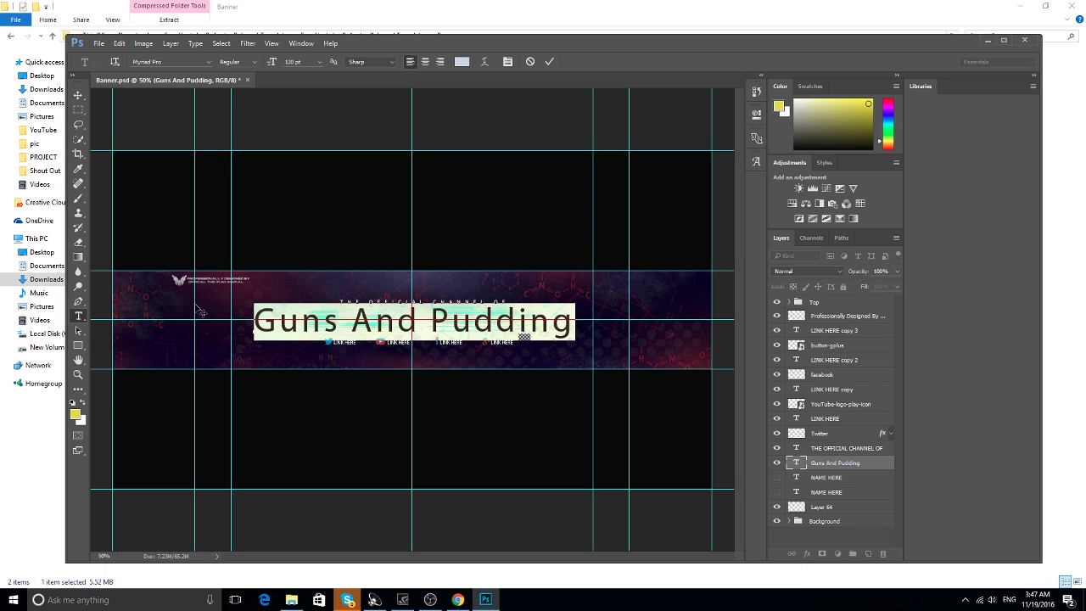
Set the title font to Plump Black and reposition it on the banner.
{"action": "left_click", "coordinate": [208, 62]}
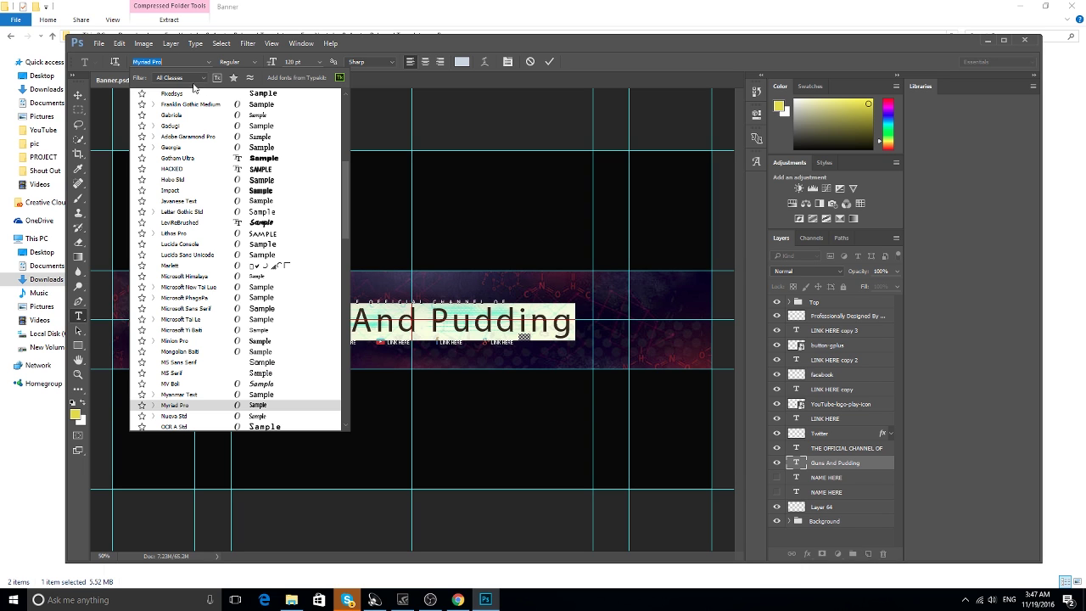
{"action": "type", "text": "pl"}
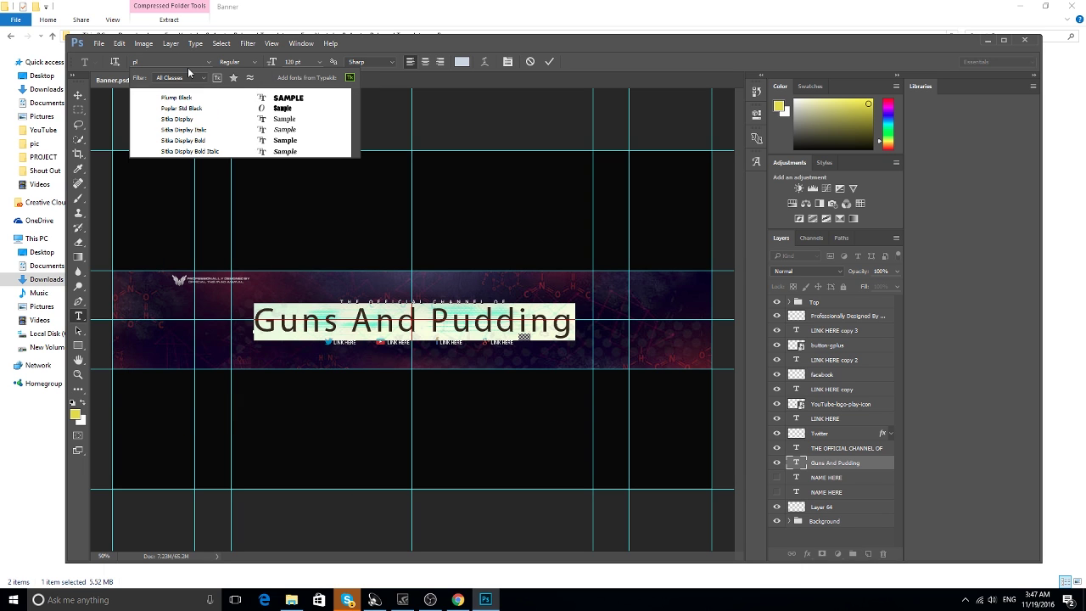
{"action": "left_click", "coordinate": [207, 97]}
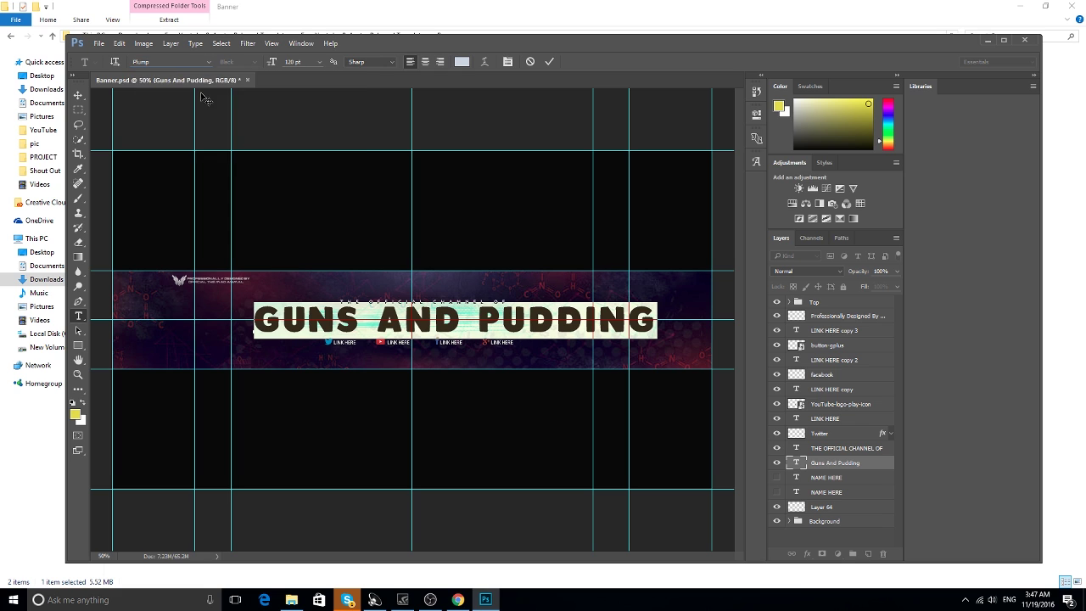
{"action": "left_click", "coordinate": [77, 96]}
{"action": "left_click_drag", "start_coordinate": [454, 320], "coordinate": [418, 328]}
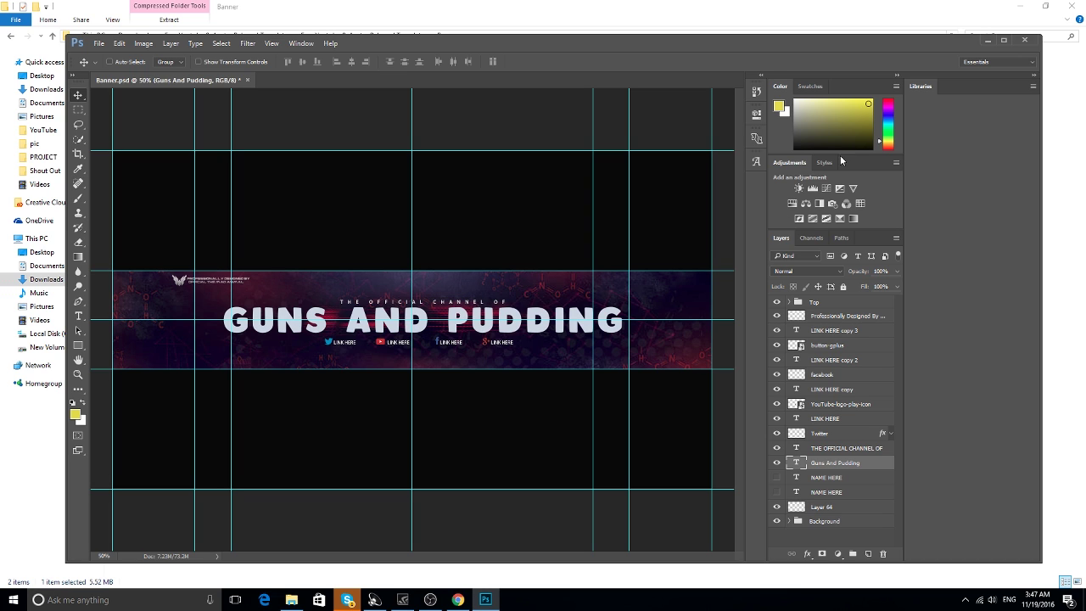
Colour the whole GUNS AND PUDDING title a pink-red crimson and commit the edit.
{"action": "left_click", "coordinate": [78, 317]}
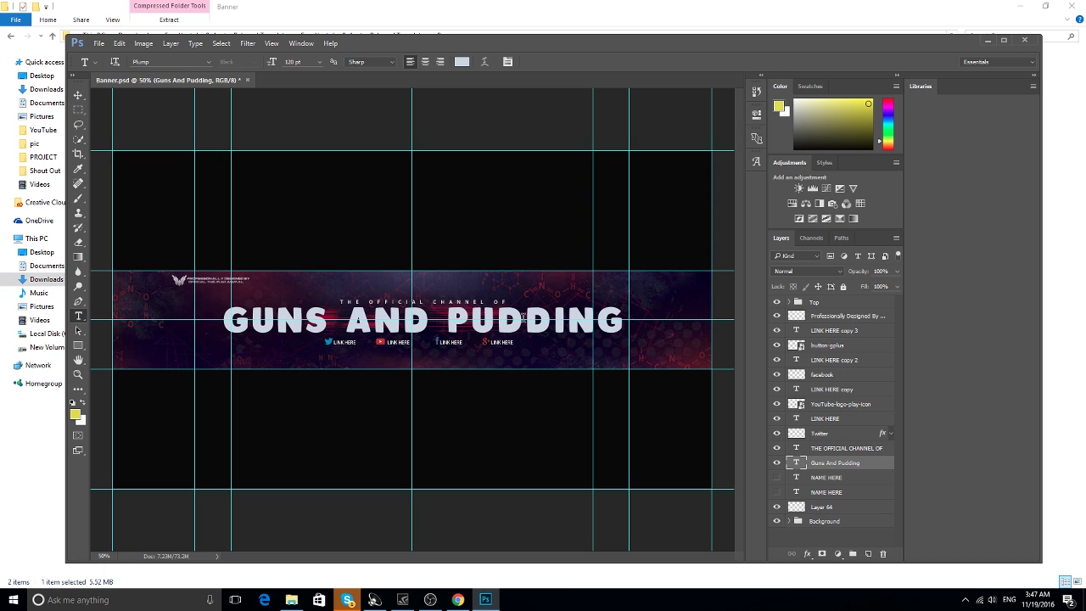
{"action": "triple_click", "coordinate": [522, 317]}
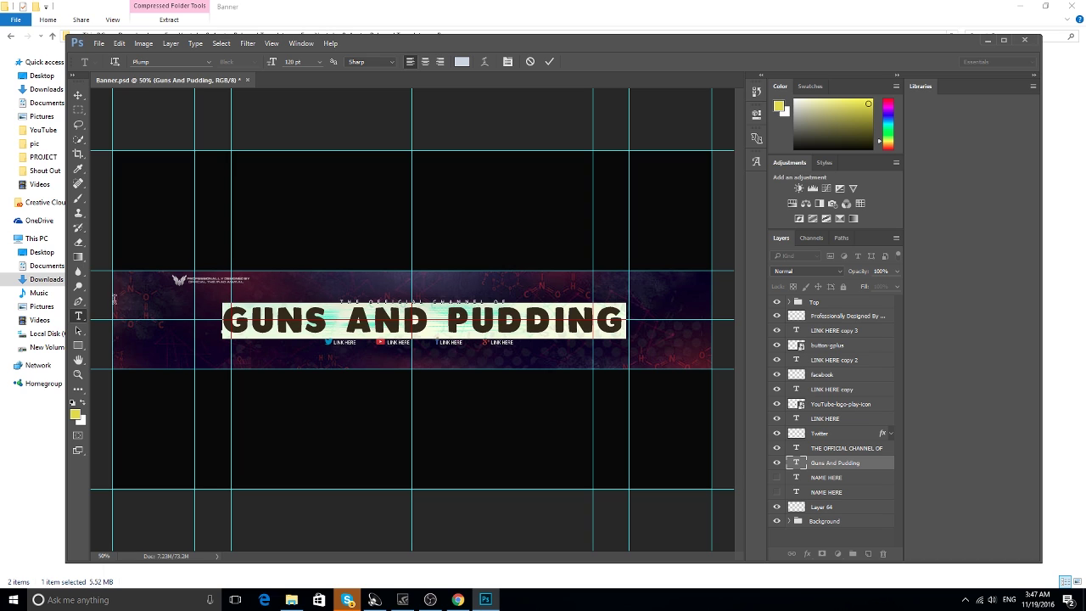
{"action": "left_click", "coordinate": [888, 110]}
{"action": "left_click_drag", "start_coordinate": [889, 111], "coordinate": [890, 105]}
{"action": "left_click", "coordinate": [859, 116]}
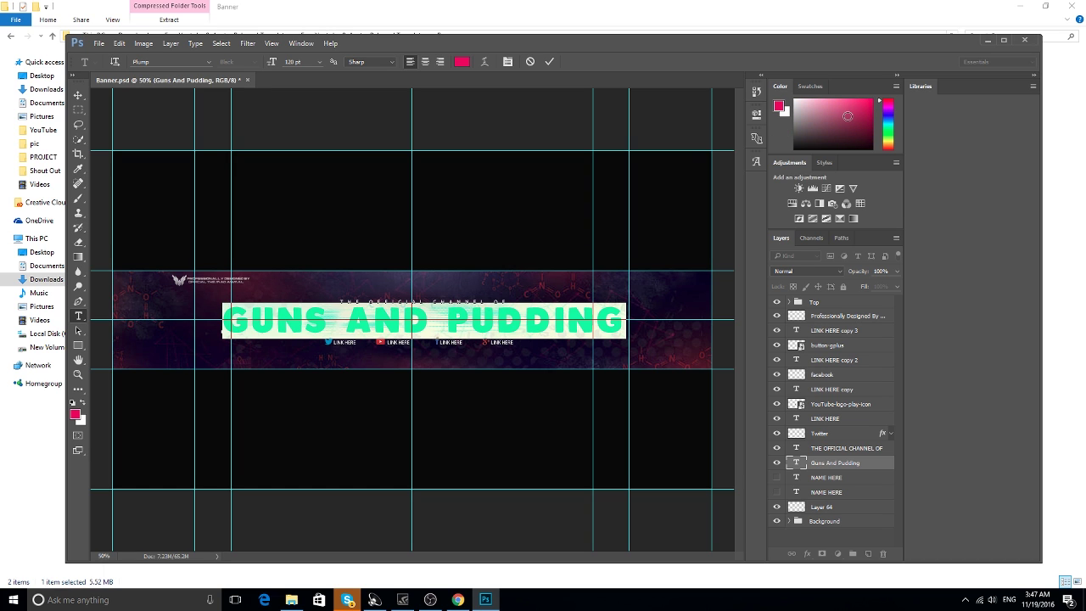
{"action": "left_click", "coordinate": [569, 315]}
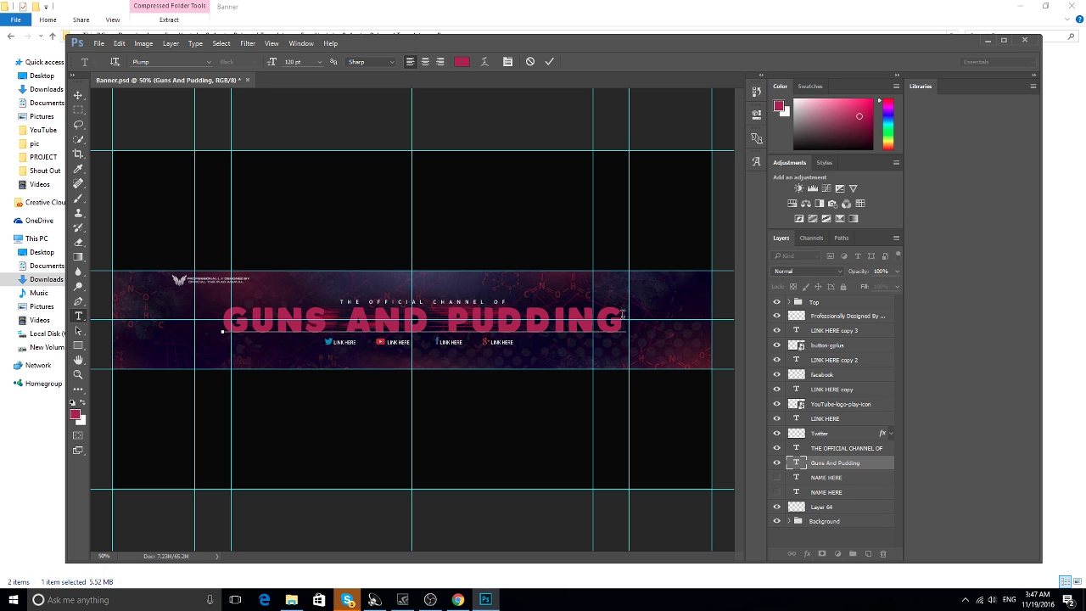
{"action": "left_click_drag", "start_coordinate": [622, 316], "coordinate": [80, 312]}
{"action": "left_click", "coordinate": [830, 465]}
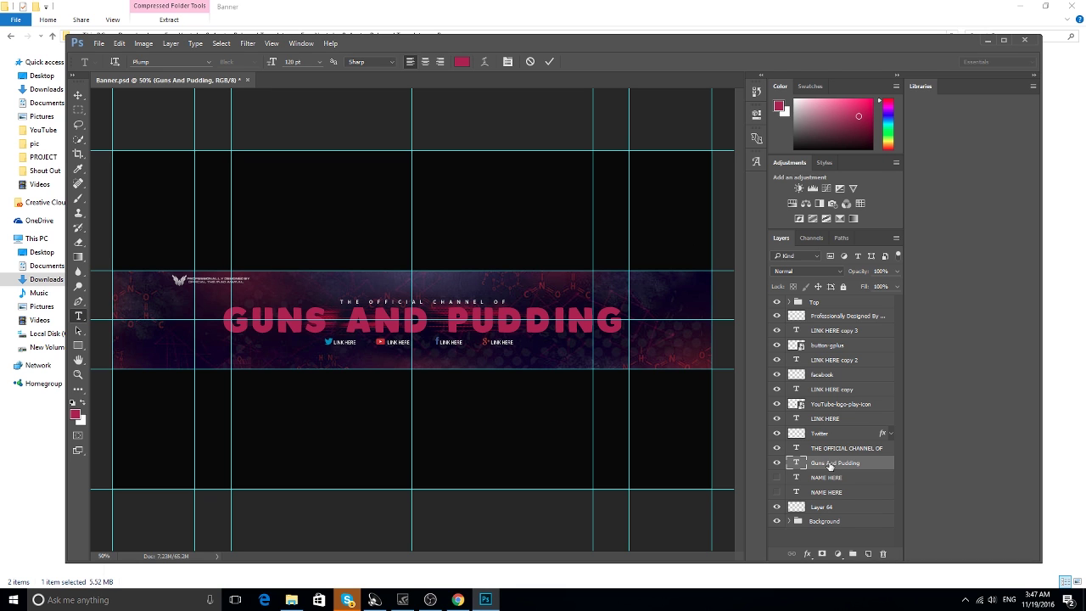
Give the title layer a drop shadow with greater distance and noise, plus Bevel & Emboss.
{"action": "right_click", "coordinate": [820, 466]}
{"action": "left_click", "coordinate": [840, 73]}
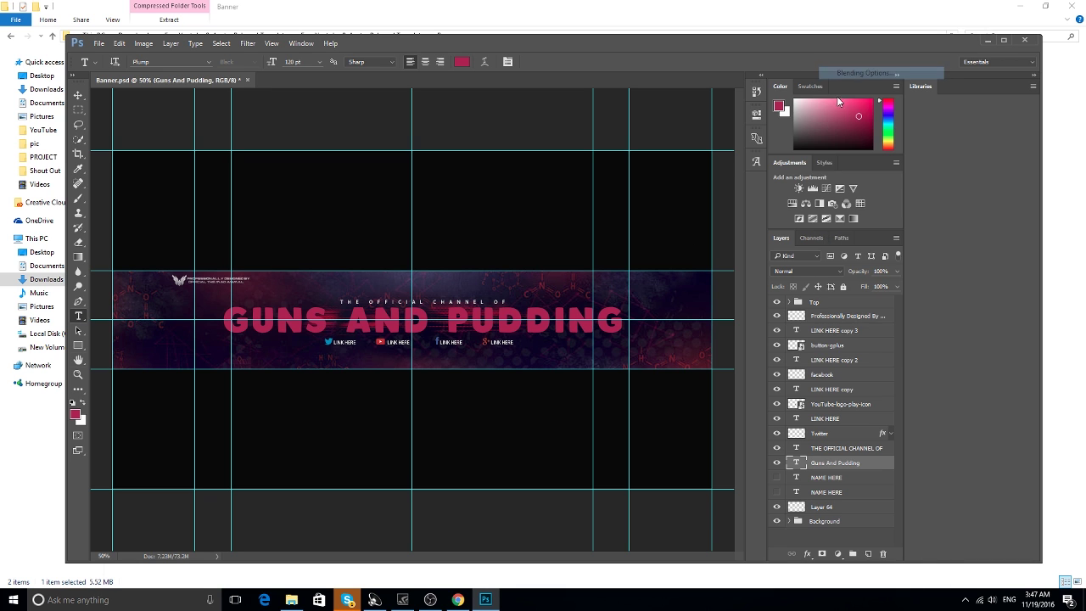
{"action": "left_click", "coordinate": [593, 324]}
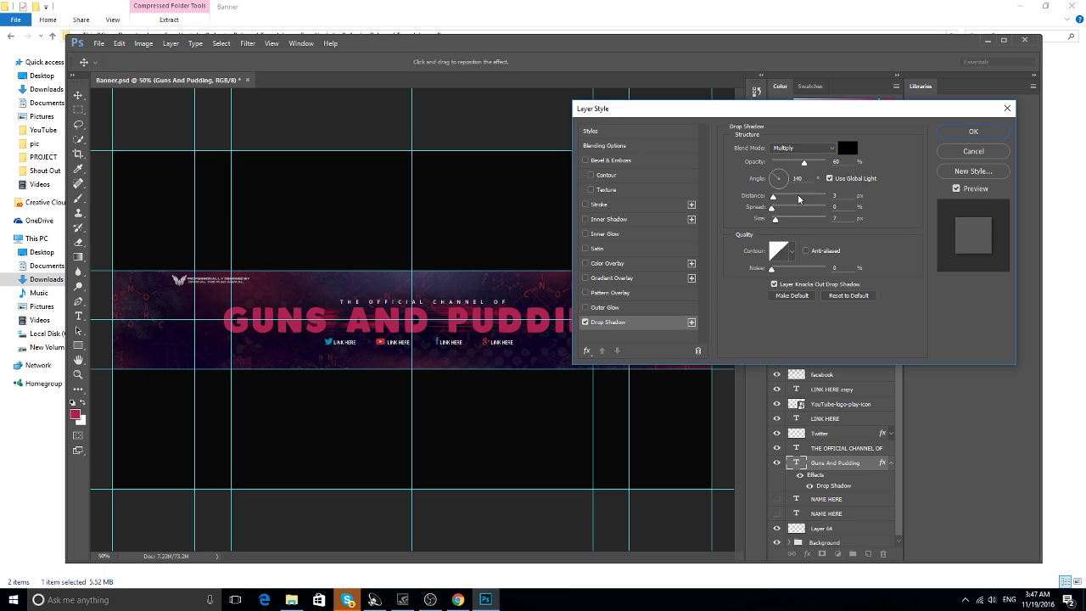
{"action": "mouse_move", "coordinate": [777, 200]}
{"action": "left_mouse_down"}
{"action": "mouse_move", "coordinate": [786, 200]}
{"action": "mouse_move", "coordinate": [781, 220]}
{"action": "left_mouse_up"}
{"action": "left_click_drag", "start_coordinate": [772, 269], "coordinate": [782, 268]}
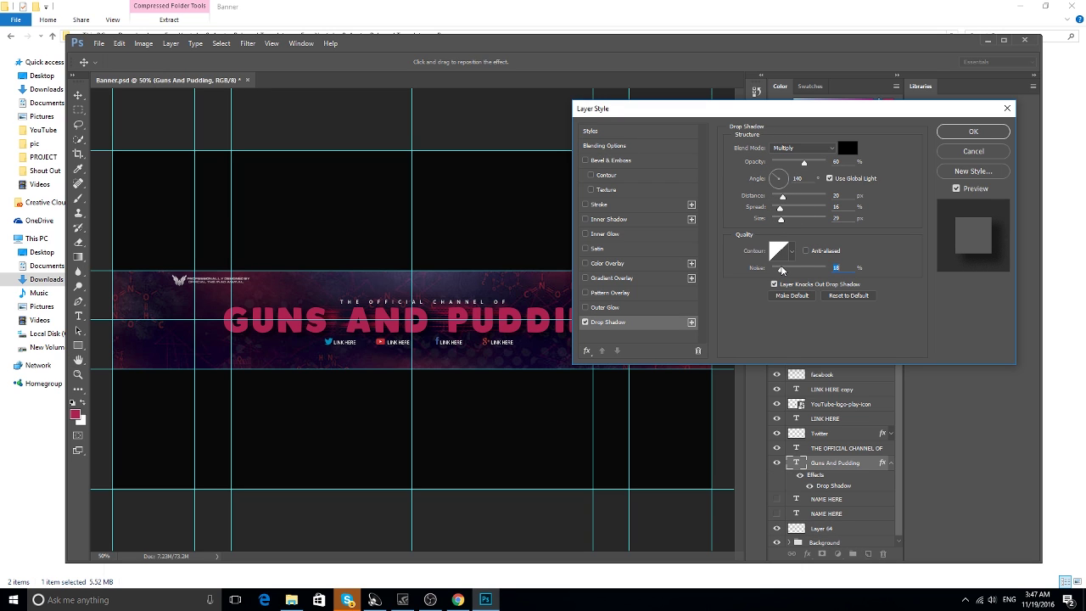
{"action": "left_click", "coordinate": [609, 249]}
{"action": "left_click", "coordinate": [590, 130]}
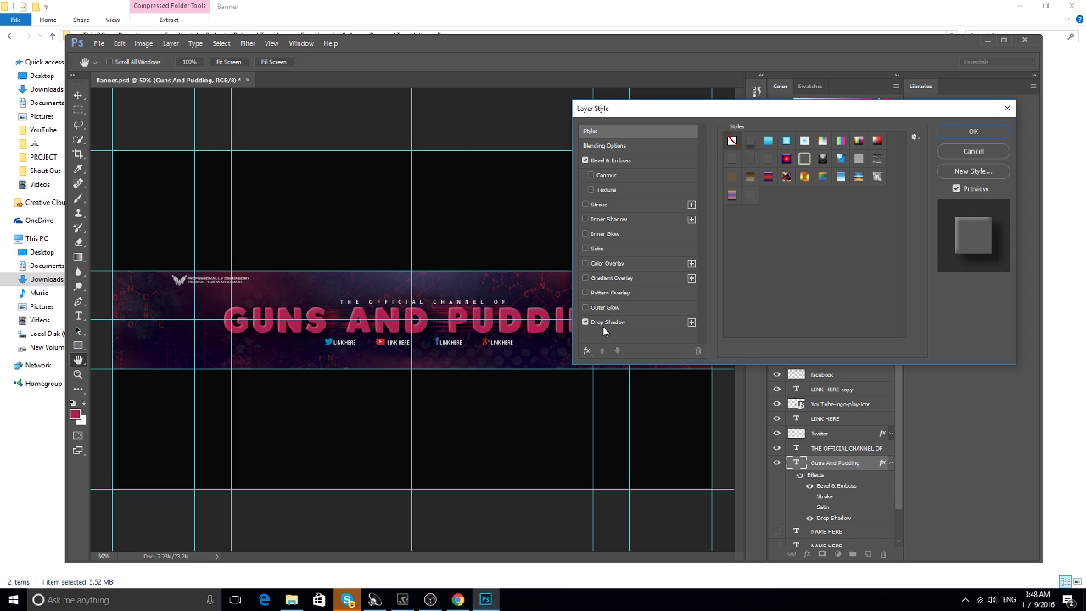
{"action": "left_click", "coordinate": [974, 131]}
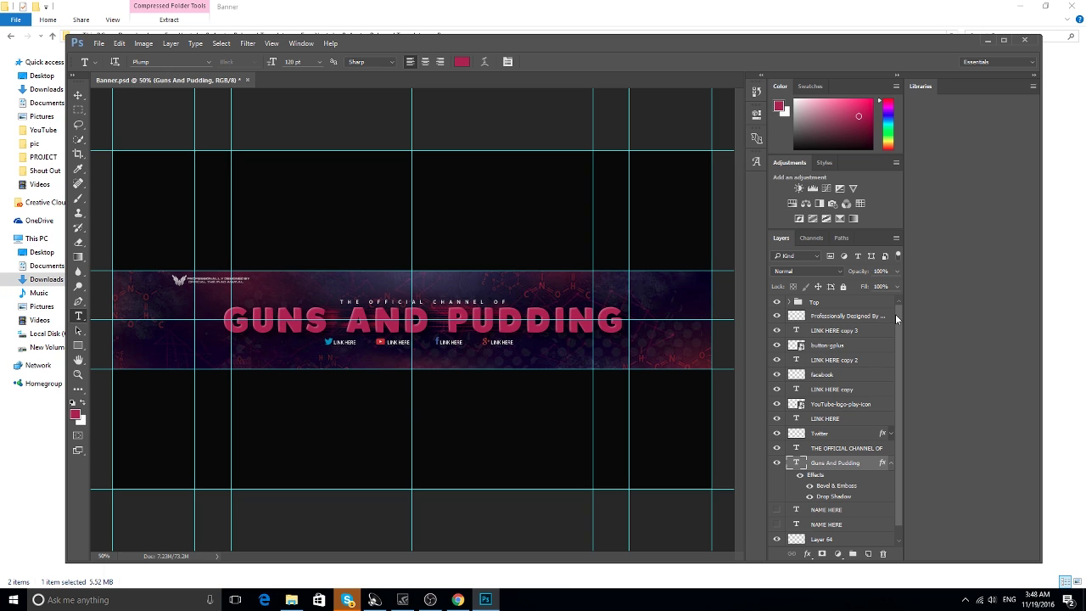
Hide the Facebook icon, the YouTube icon and its link text layers.
{"action": "left_click", "coordinate": [776, 375]}
{"action": "left_click", "coordinate": [778, 389]}
{"action": "left_click", "coordinate": [777, 404]}
{"action": "left_click", "coordinate": [777, 418]}
{"action": "left_click", "coordinate": [776, 420]}
{"action": "left_click", "coordinate": [823, 420]}
{"action": "left_click", "coordinate": [829, 437]}
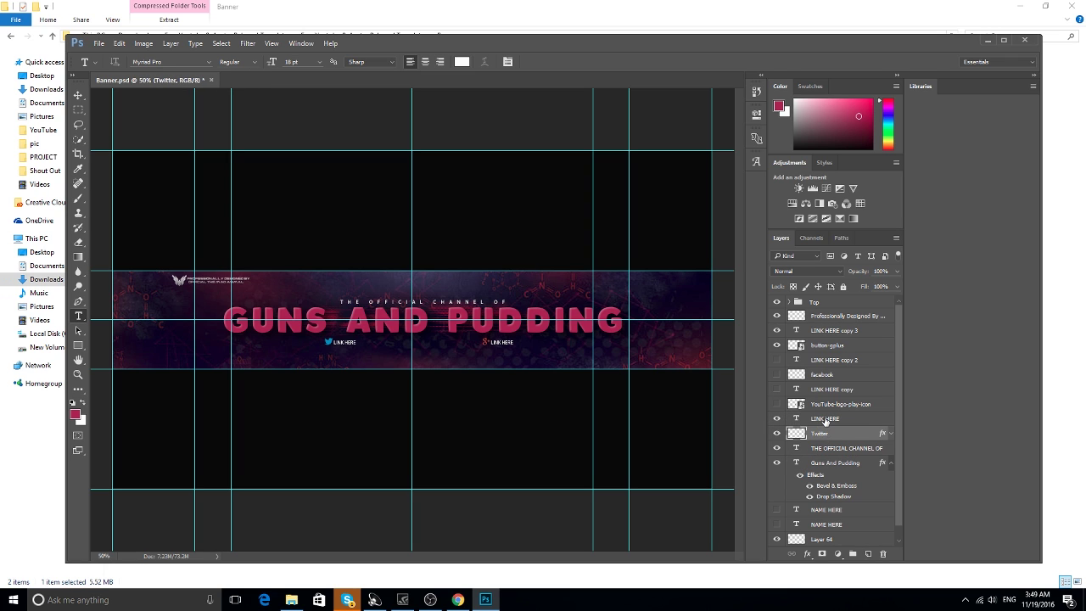
{"action": "left_click", "coordinate": [814, 419]}
{"action": "left_click_drag", "start_coordinate": [364, 346], "coordinate": [332, 342]}
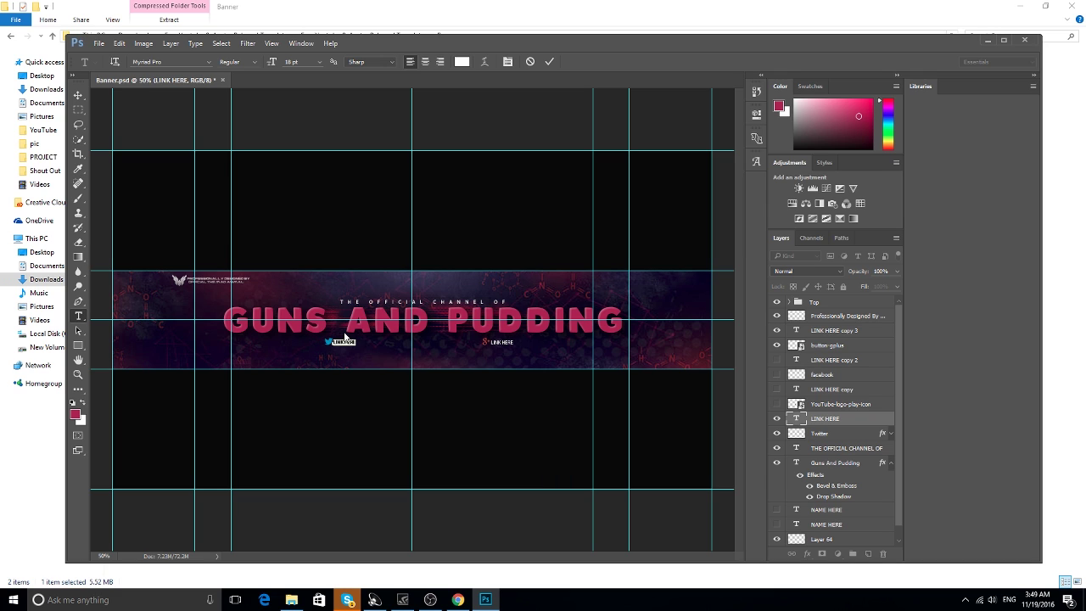
{"action": "type", "text": "@GunsAndPudding"}
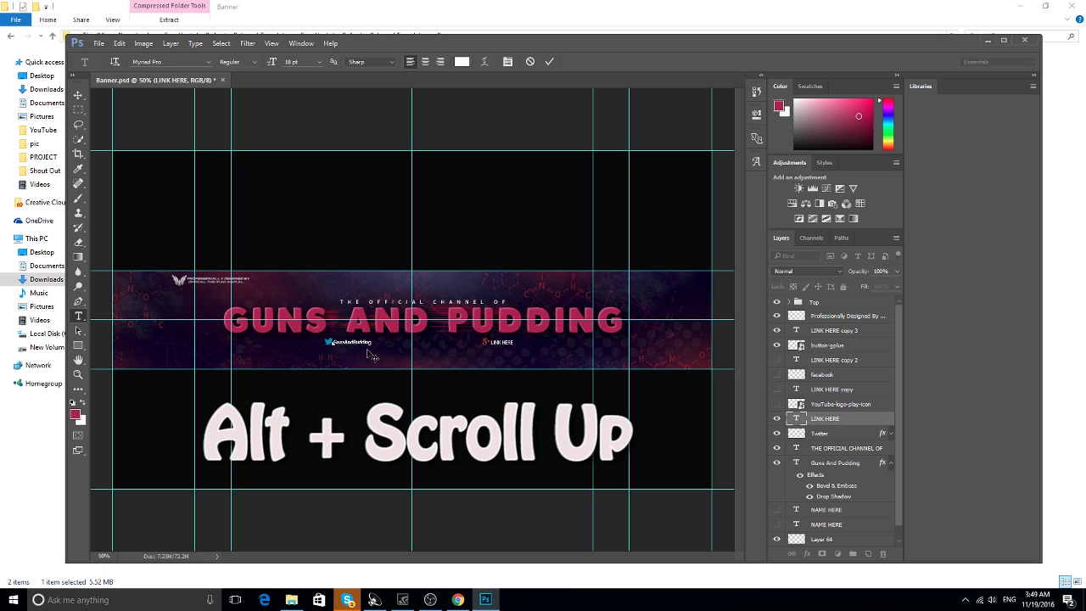
{"action": "scroll", "coordinate": [366, 359], "scroll_direction": "up", "scroll_amount": 3, "text": "alt"}
{"action": "scroll", "coordinate": [366, 359], "scroll_direction": "up", "scroll_amount": 2, "text": "alt"}
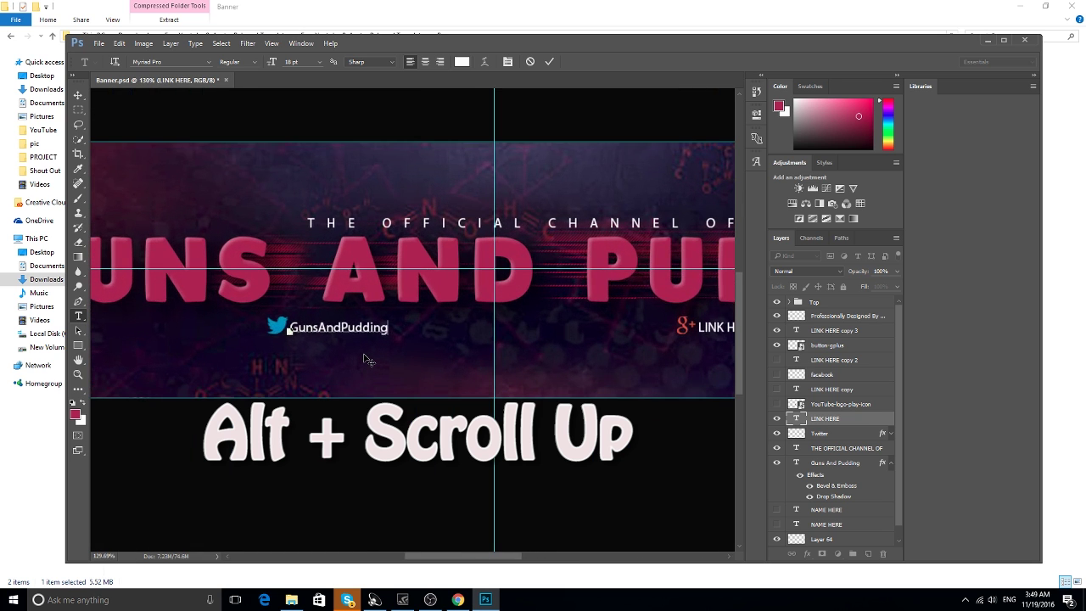
{"action": "scroll", "coordinate": [418, 336], "scroll_direction": "down", "scroll_amount": 1, "text": "alt"}
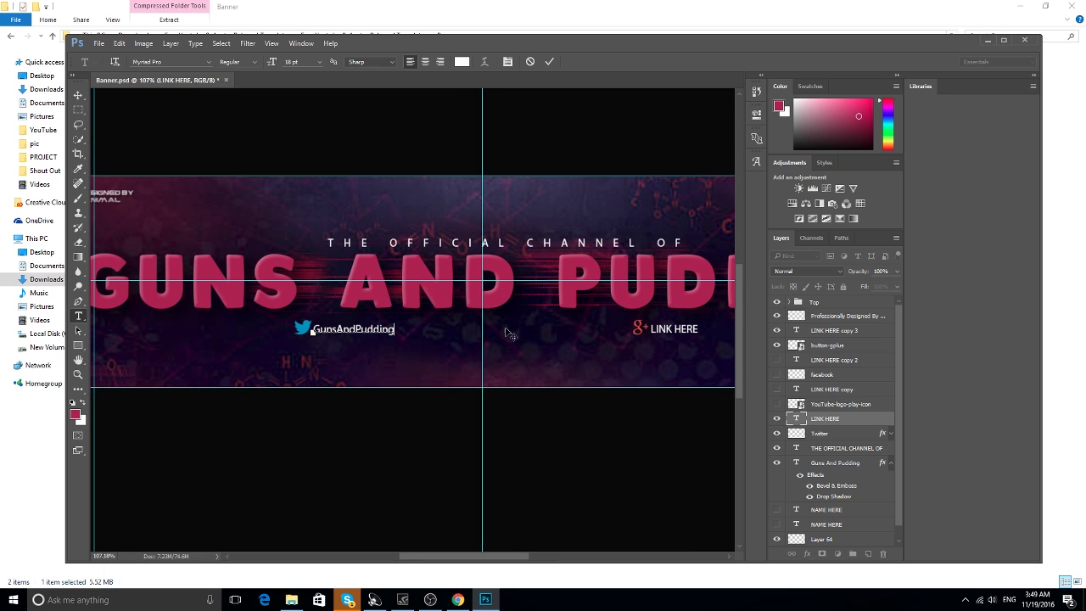
Replace the LINK HERE text beside the Google+ icon with 'guns and pudding'.
{"action": "left_click", "coordinate": [825, 345]}
{"action": "left_click", "coordinate": [827, 332]}
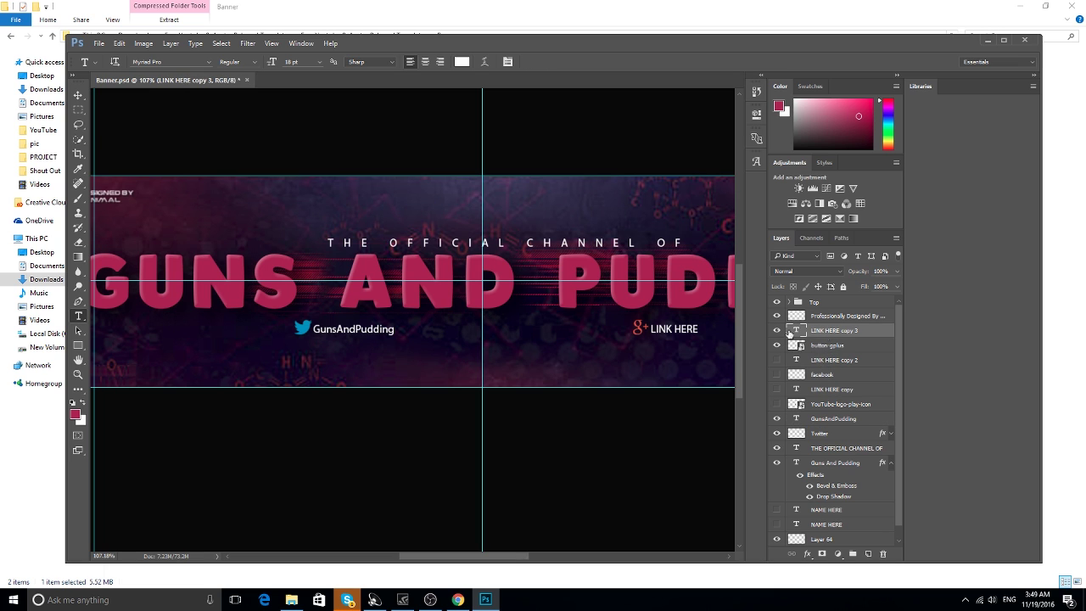
{"action": "left_click", "coordinate": [677, 329]}
{"action": "left_click_drag", "start_coordinate": [701, 329], "coordinate": [612, 330]}
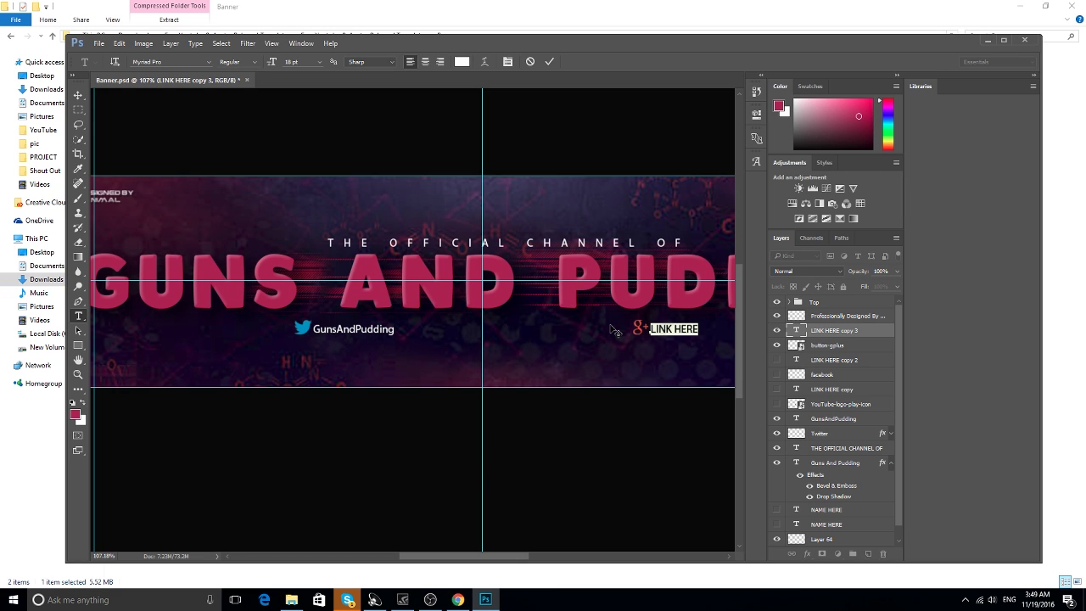
{"action": "type", "text": "guns.and.p"}
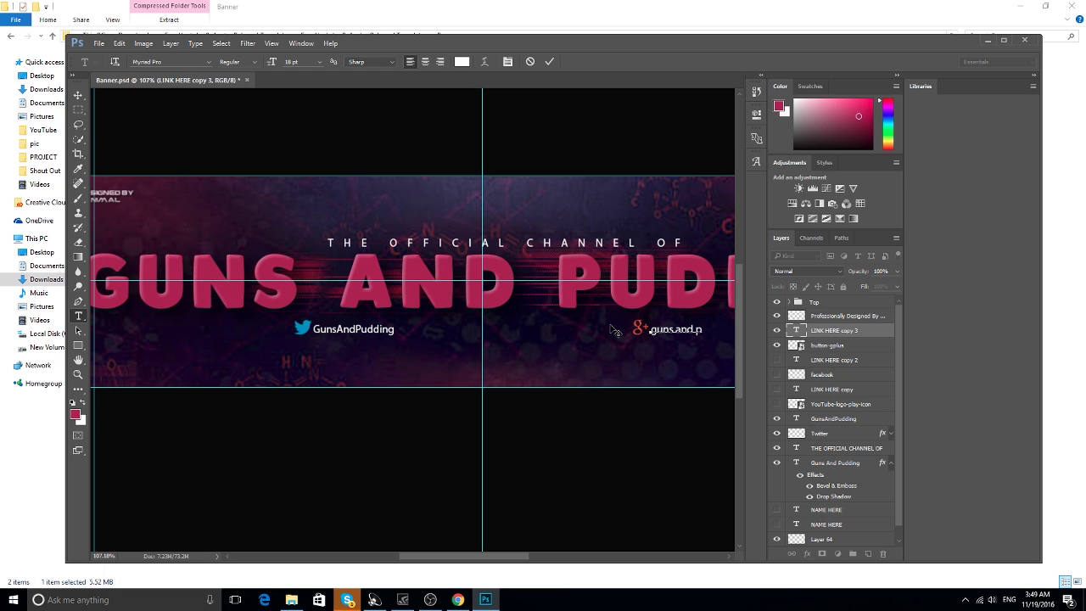
{"action": "type", "text": "udding"}
{"action": "scroll", "coordinate": [611, 326], "scroll_direction": "down", "scroll_amount": 6}
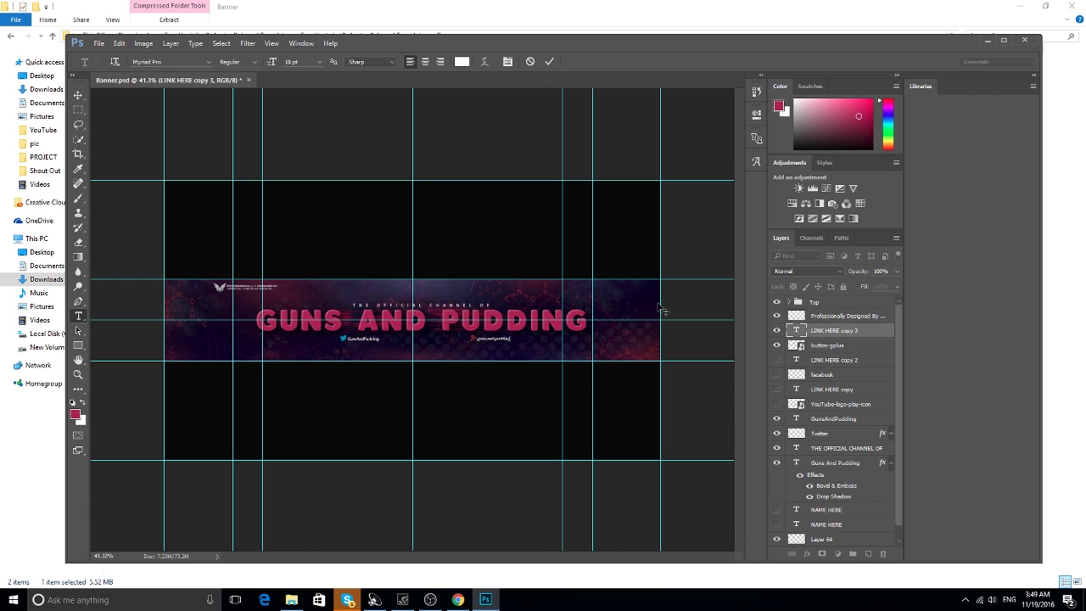
{"action": "scroll", "coordinate": [499, 332], "scroll_direction": "up", "scroll_amount": 3}
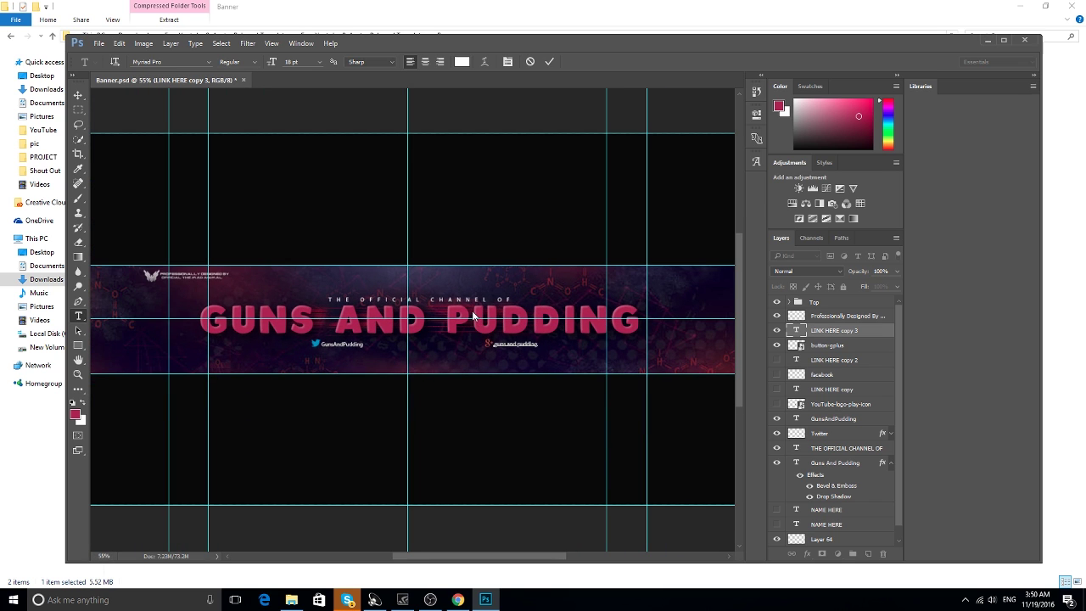
In the Save As dialog, choose JPEG as the format and name the file 'new'.
{"action": "left_click", "coordinate": [99, 43]}
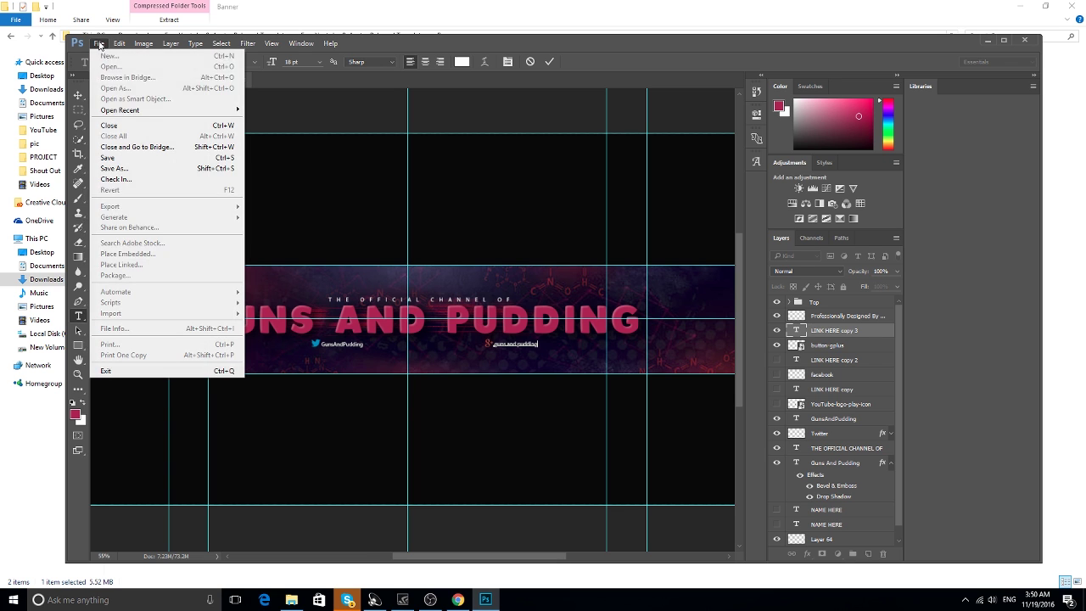
{"action": "left_click", "coordinate": [148, 170]}
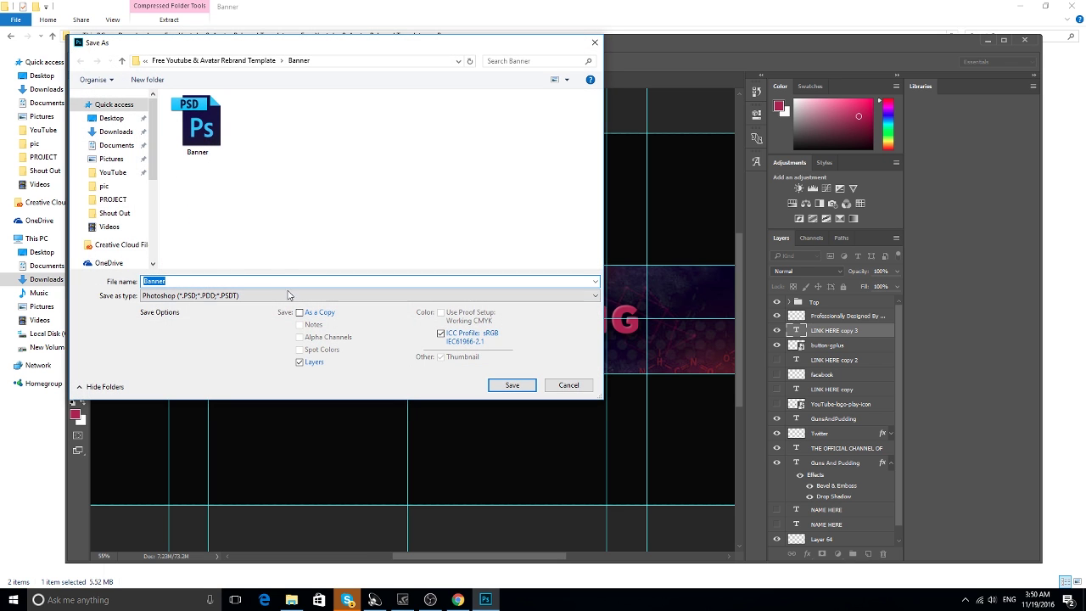
{"action": "left_click", "coordinate": [292, 297]}
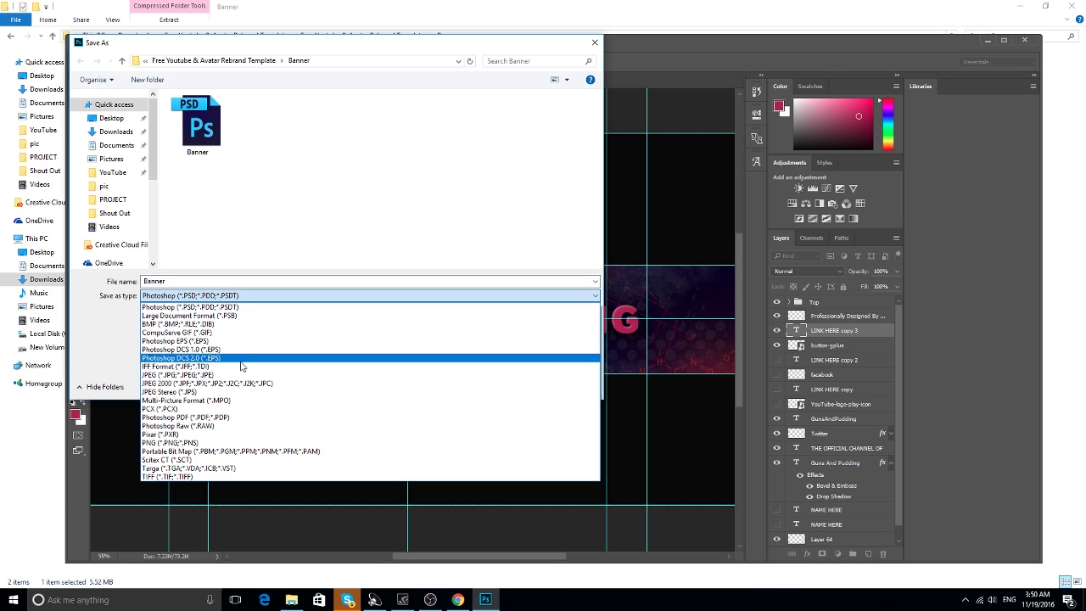
{"action": "left_click", "coordinate": [242, 376]}
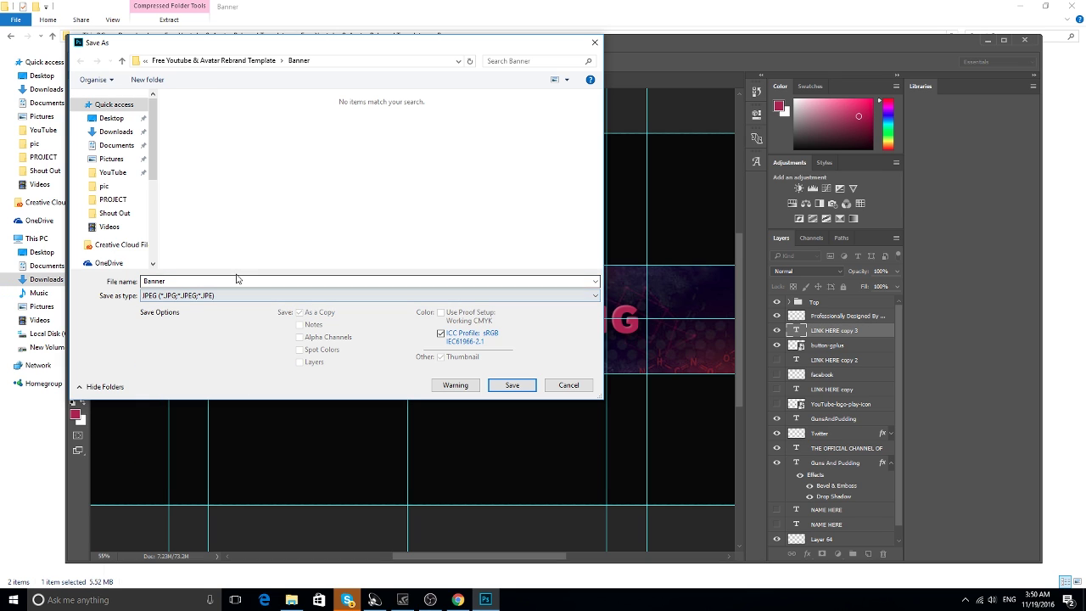
{"action": "type", "text": "new"}
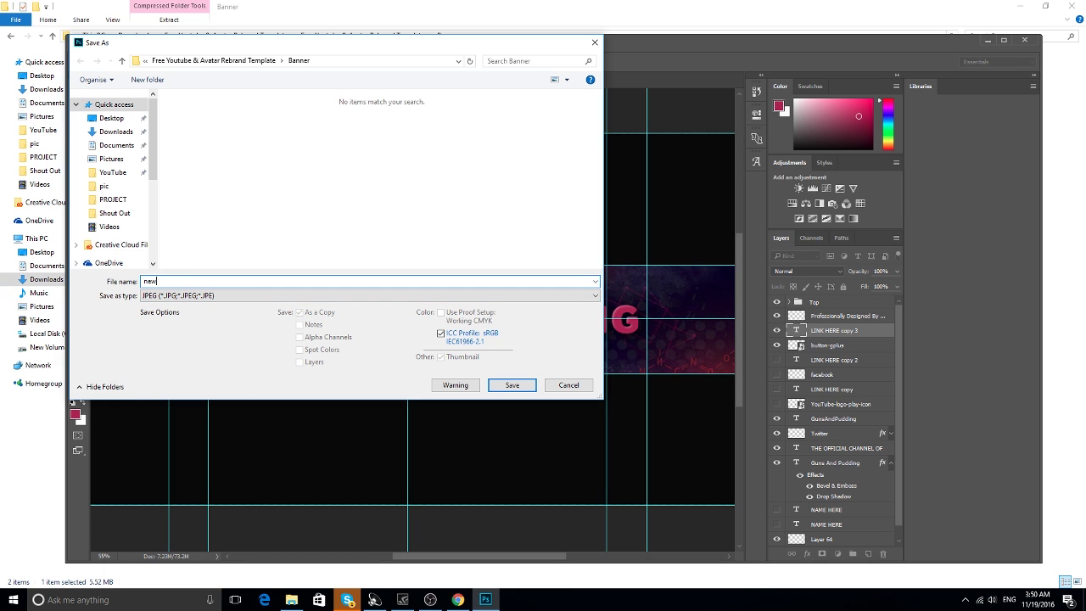